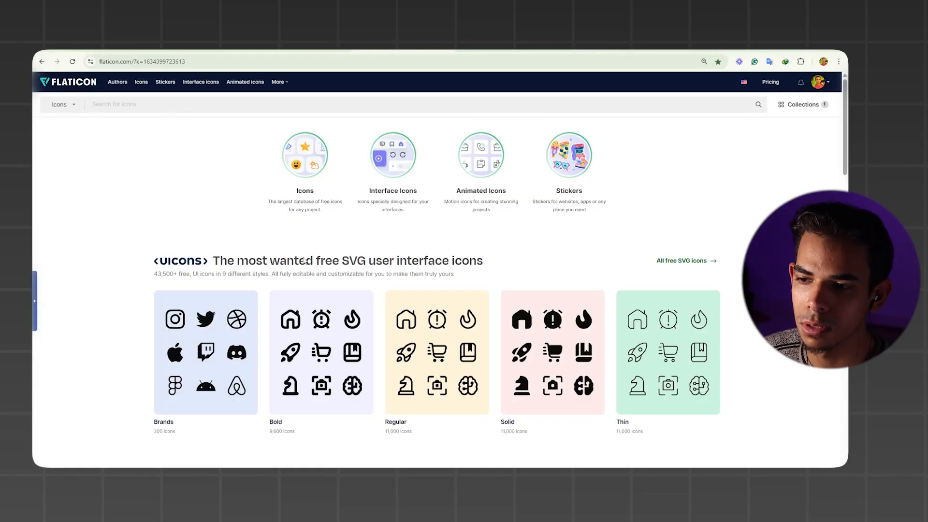
Step: Download the cloud upload icon from Flaticon's "Communication and media | Lineal color" icon pack as a PNG
scroll(304, 261, "down", 3)
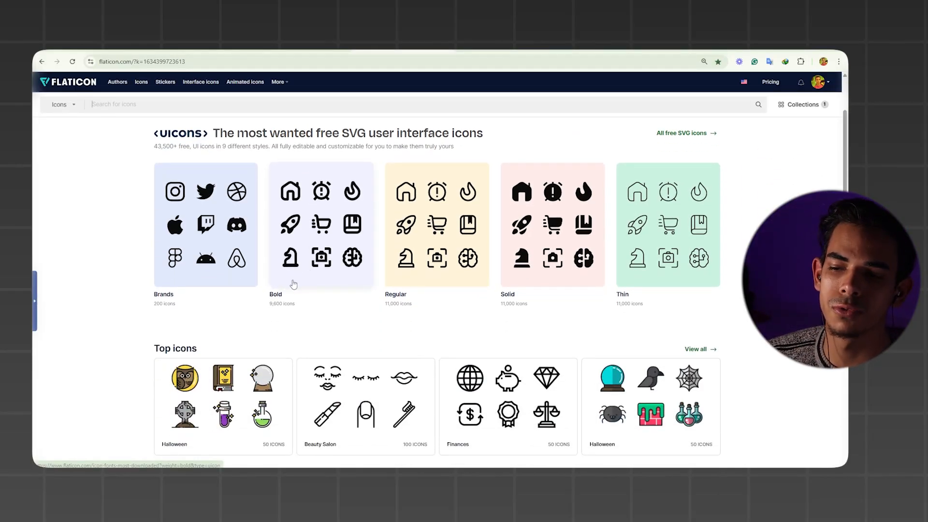
scroll(295, 285, "down", 6)
scroll(280, 292, "down", 4)
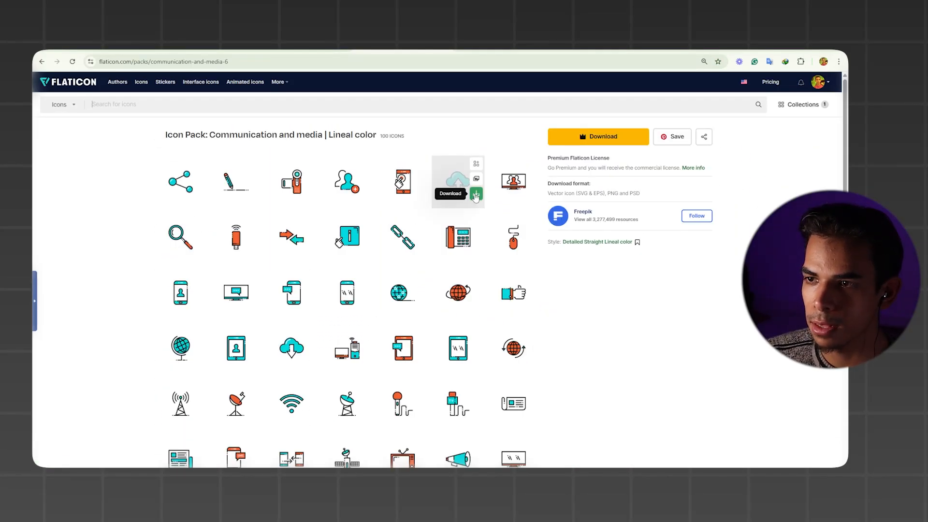
left_click(476, 195)
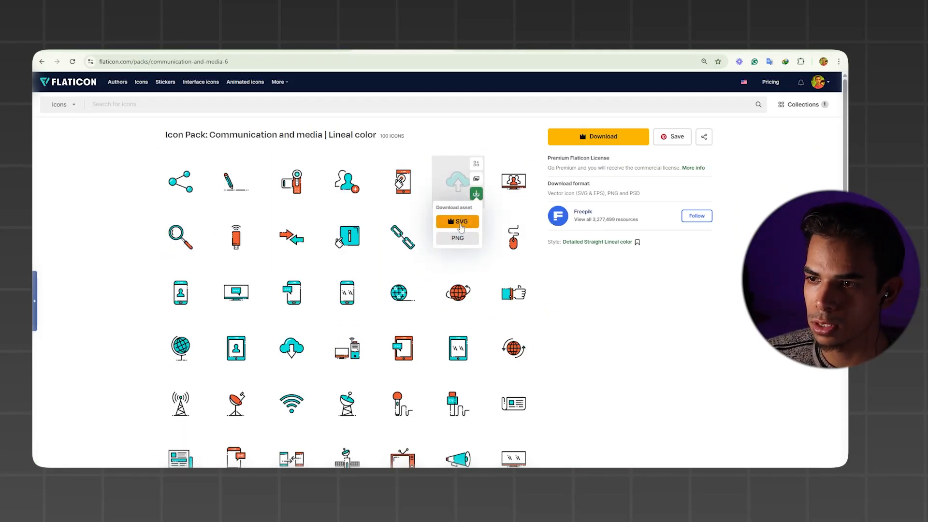
left_click(454, 234)
left_click(528, 253)
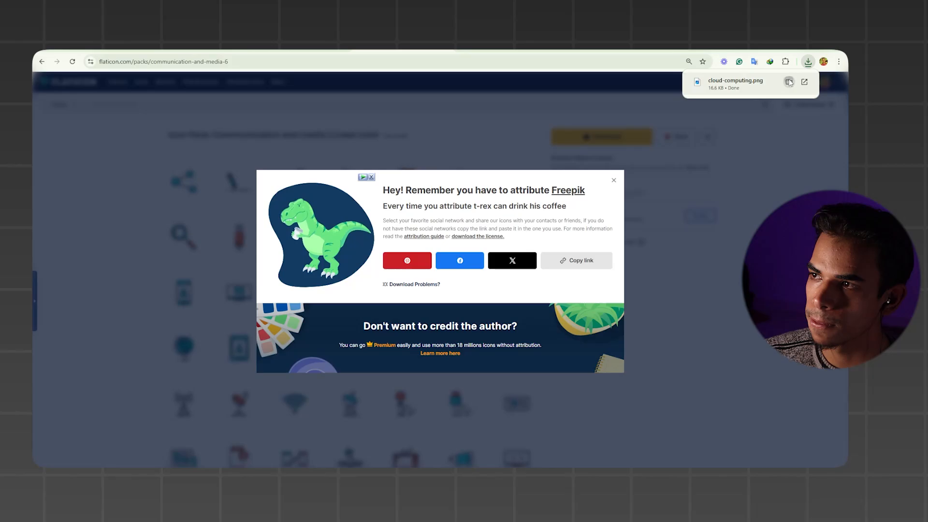
Step: Bring the downloaded cloud-computing.png into Comp 1 in After Effects and scale its layer to 42%
left_click(789, 81)
left_click_drag(518, 392, 224, 413)
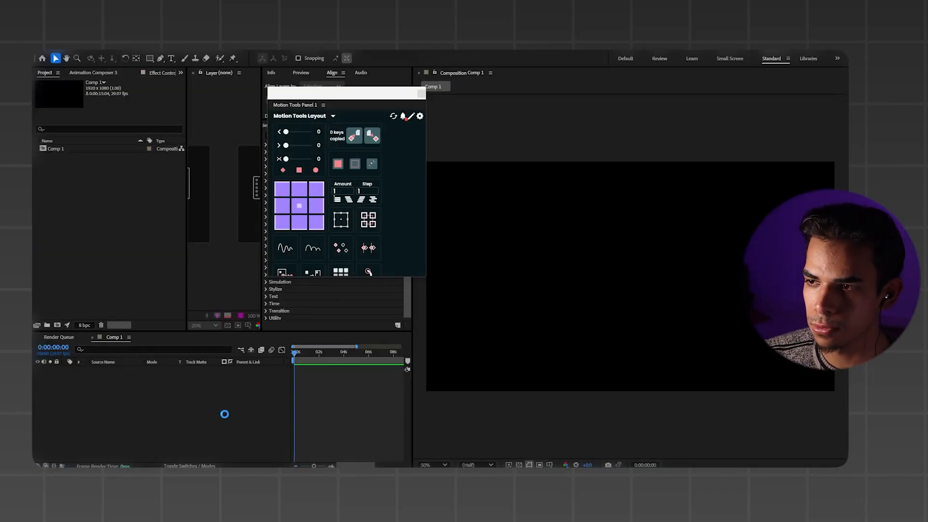
key("s")
left_click_drag(174, 379, 148, 384)
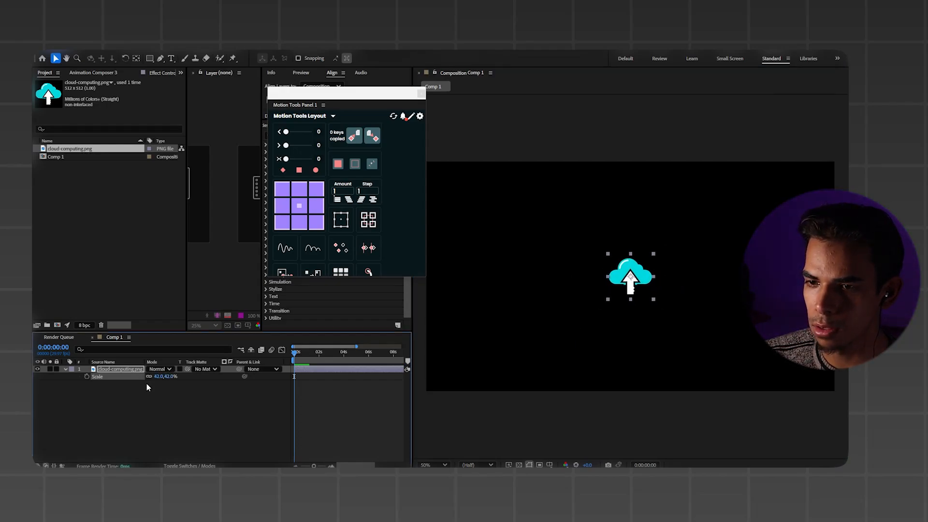
left_click(145, 402)
Step: Draw a white rectangle shape about 342 by 266 px over the cloud icon and set its roundness to 35
left_click(149, 58)
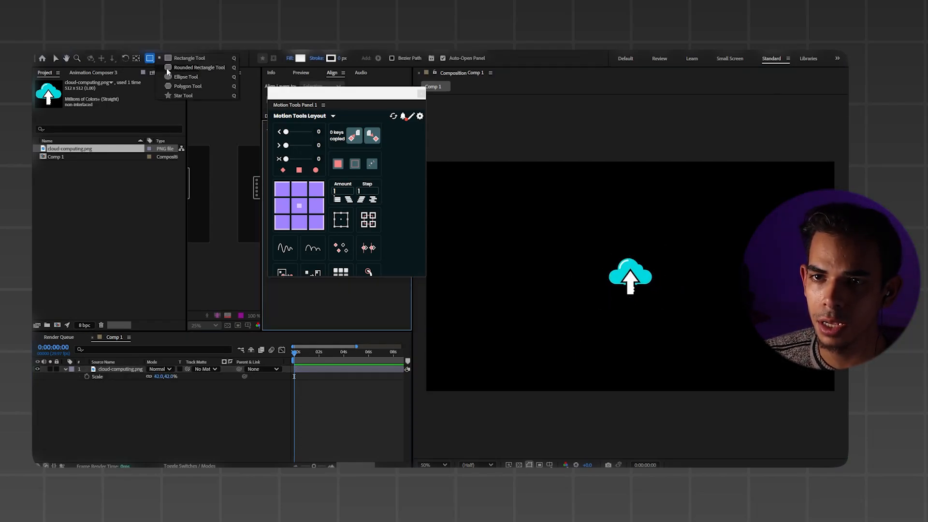
left_click(180, 58)
left_click_drag(594, 250, 667, 305)
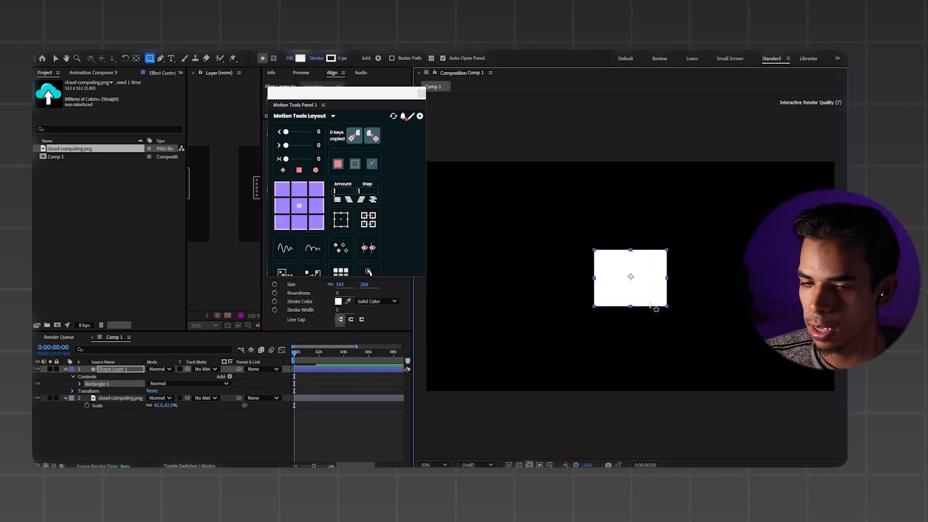
left_click(80, 383)
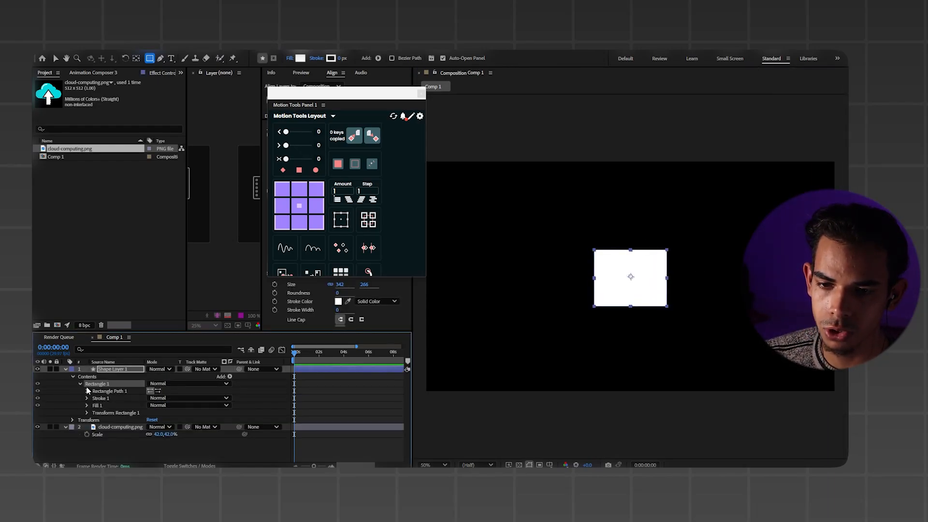
left_click(87, 391)
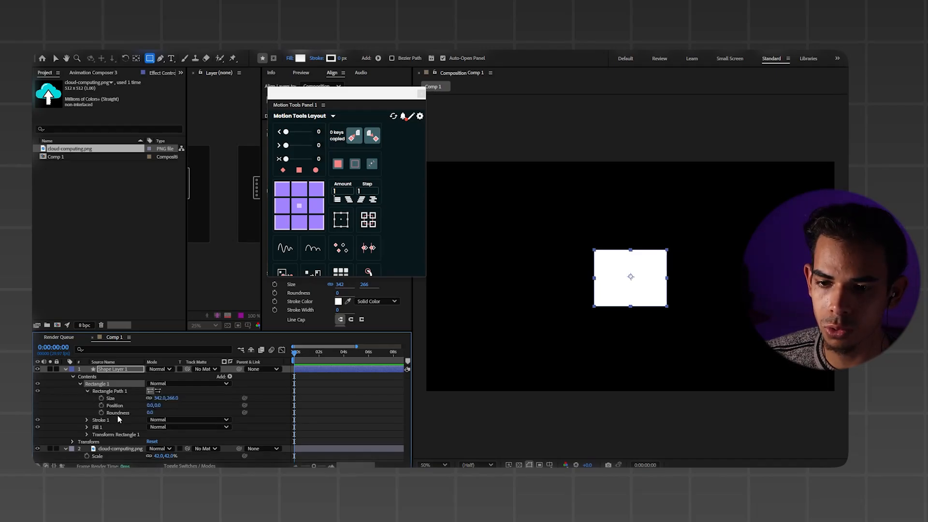
left_click_drag(150, 413, 165, 410)
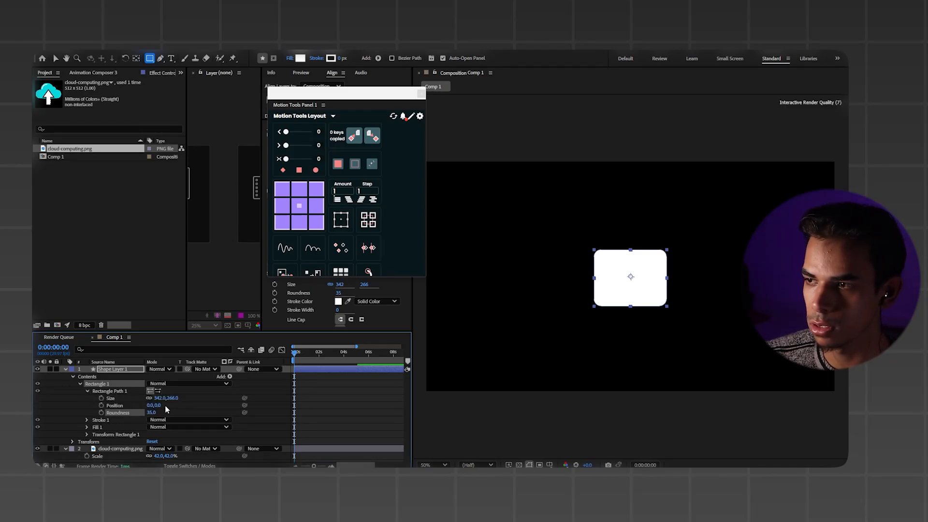
Step: Move the rectangle layer beneath the cloud icon, and scale the icon to 22% and the rectangle to 74%
left_click(65, 369)
key("ctrl+bracketleft")
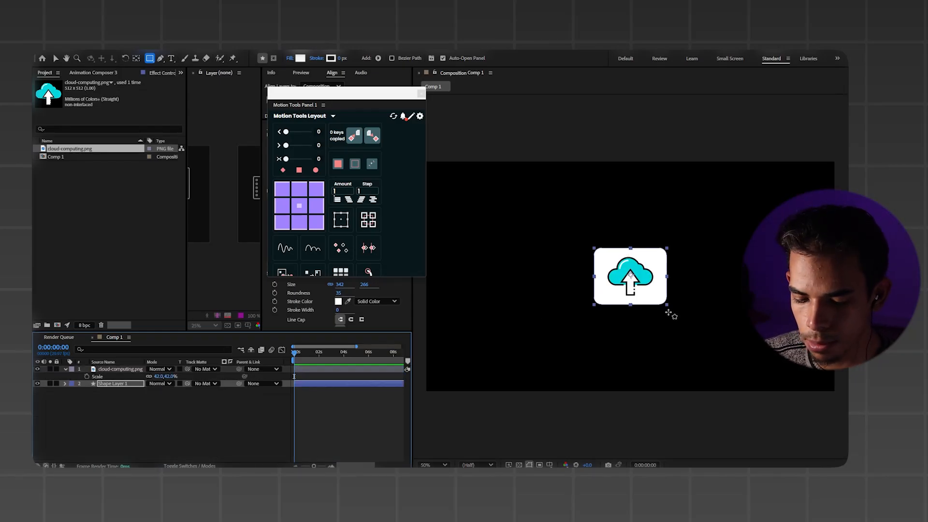
key("v")
key("ctrl+a")
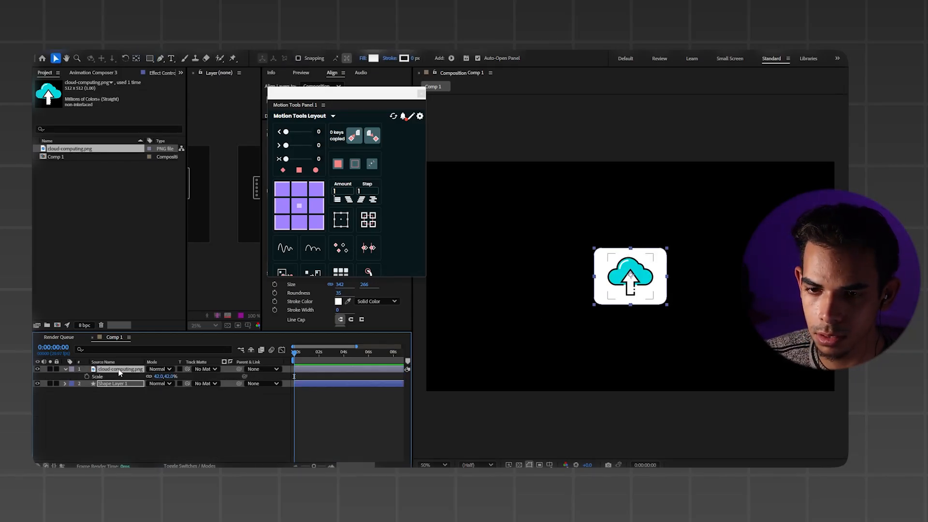
key("s")
mouse_move(167, 376)
left_mouse_down()
mouse_move(154, 377)
mouse_move(171, 377)
left_mouse_up()
left_click(141, 406)
Step: Apply Gradient Ramp to the rectangle, with its start just above the shape at about 952, 380 and its end just below at about 956, 684
left_click(650, 291)
left_click_drag(319, 101, 72, 142)
left_click(354, 125)
left_click(304, 136)
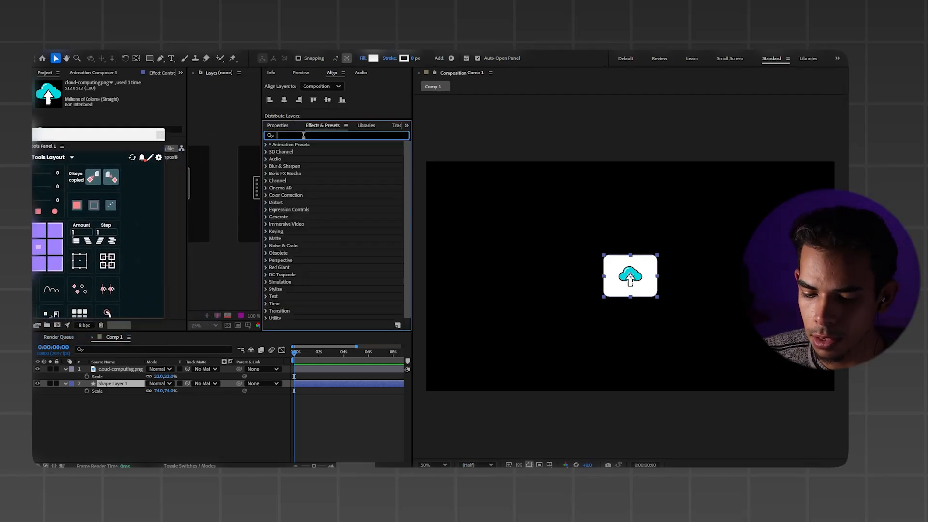
type("ram")
double_click(308, 303)
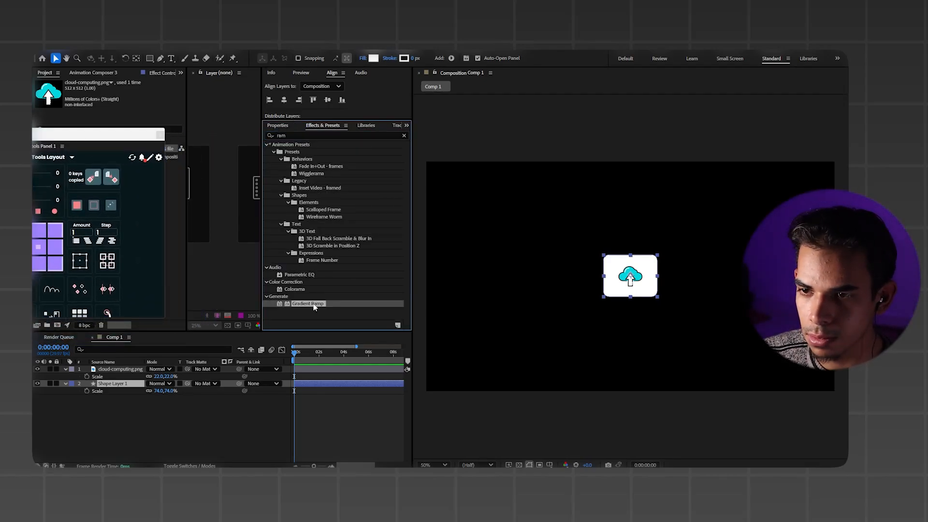
left_click_drag(631, 162, 630, 243)
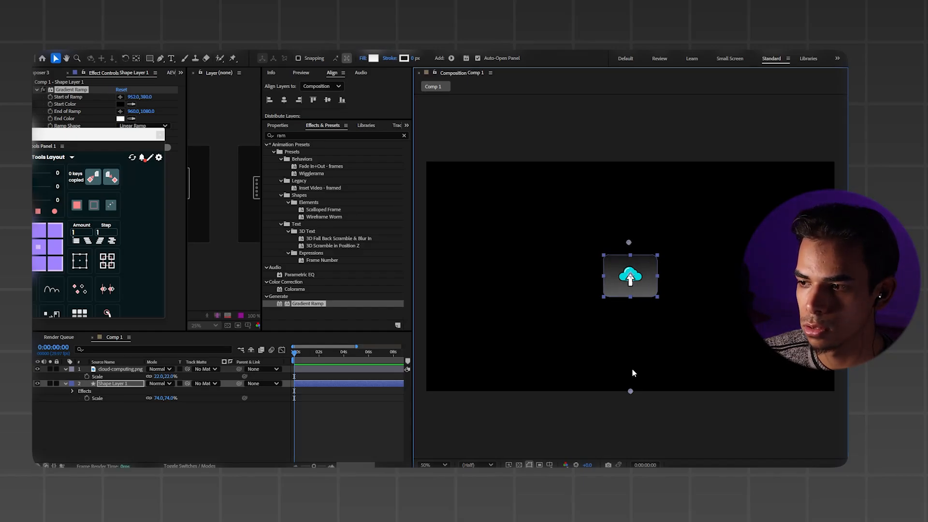
left_click_drag(628, 390, 631, 306)
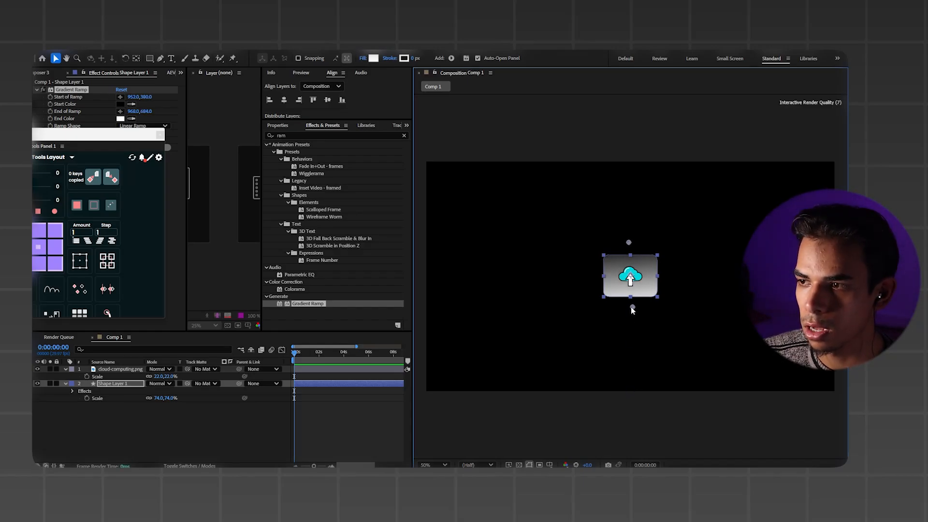
Step: Set the Gradient Ramp's start color to light cyan, 63F7F2
left_click_drag(96, 136, 352, 120)
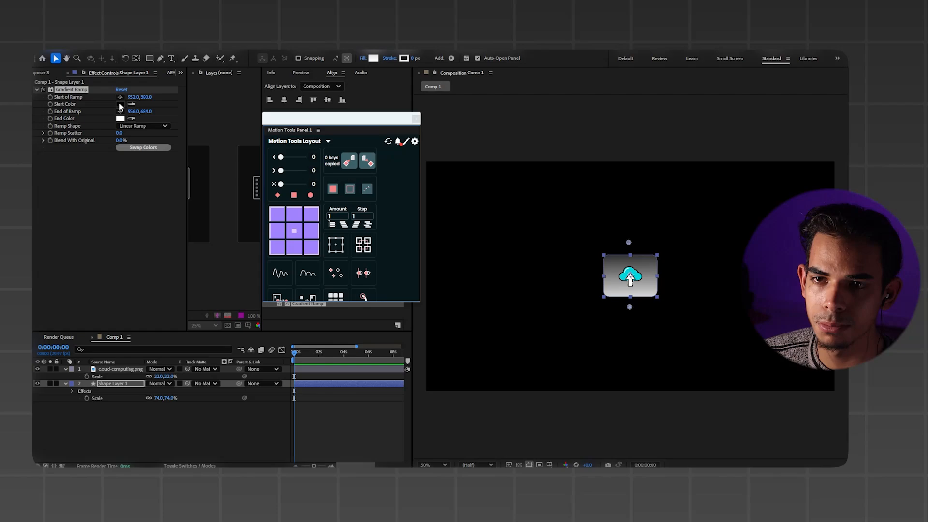
left_click(119, 105)
left_click(462, 256)
left_click(408, 205)
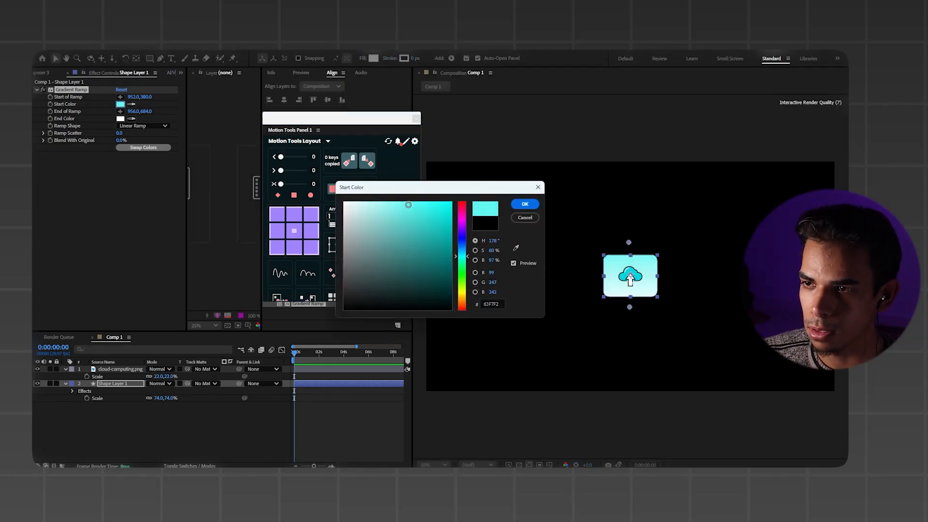
left_click(525, 204)
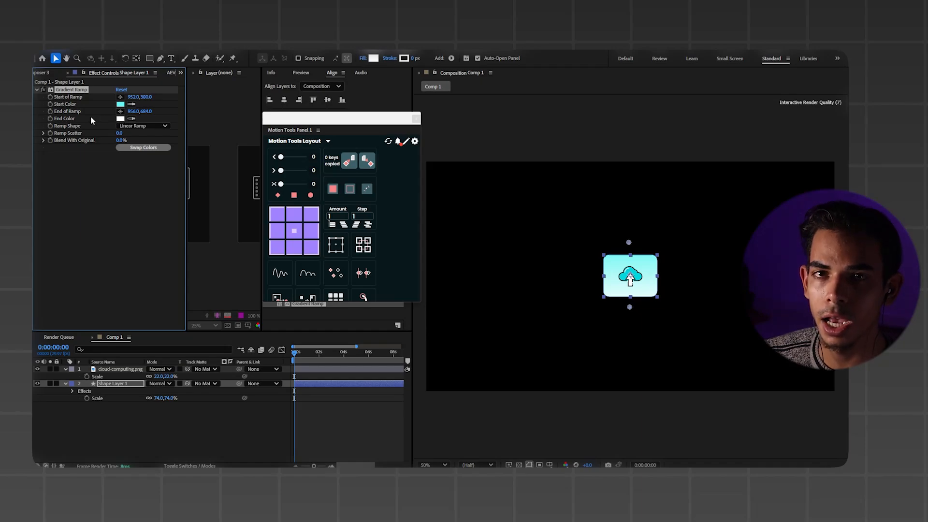
Step: Set the Gradient Ramp's end color to dark teal, 062A29
left_click(121, 118)
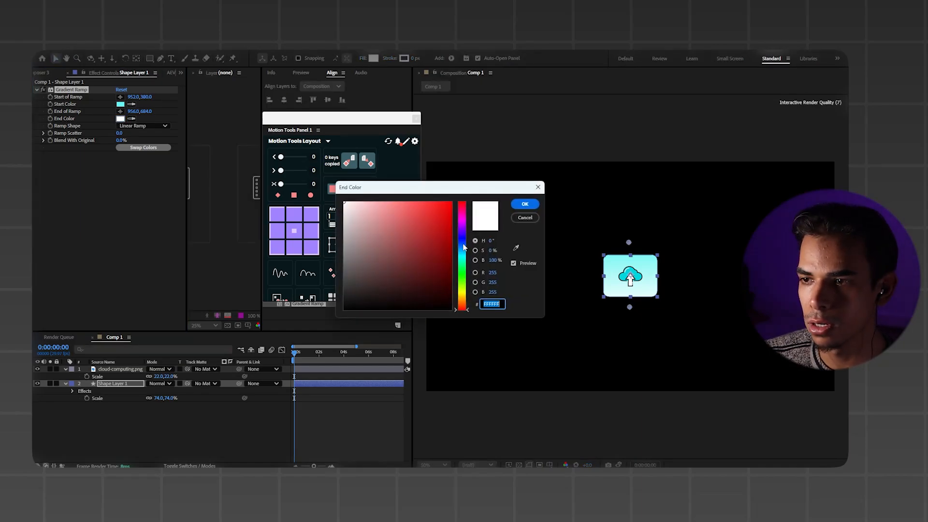
left_click(462, 255)
left_click(515, 247)
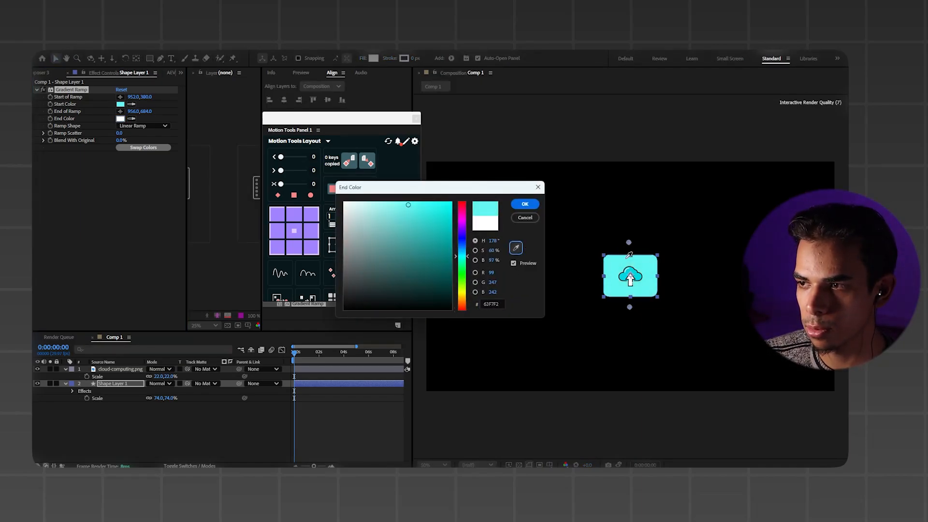
left_click_drag(414, 223, 436, 292)
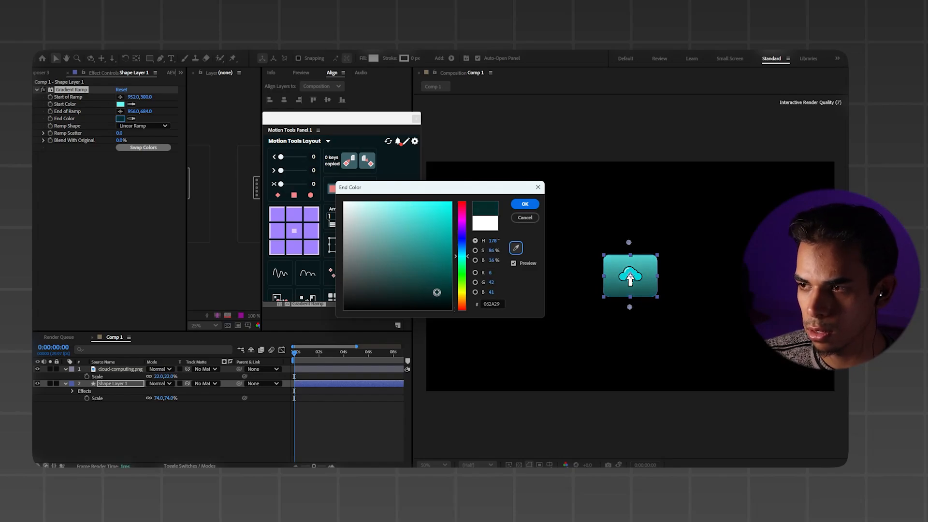
left_click(522, 205)
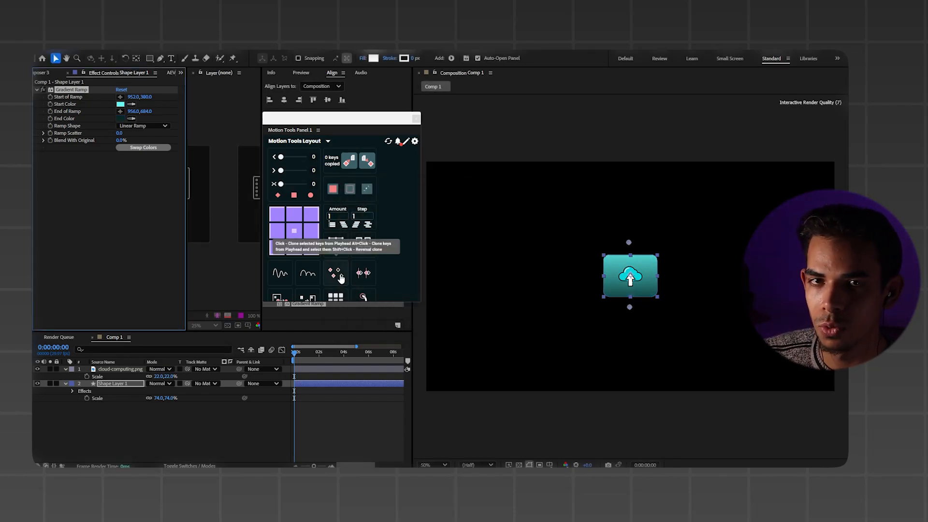
left_click(172, 437)
Step: Find the CC Light Sweep effect and apply it to the rectangle layer
left_click(639, 263)
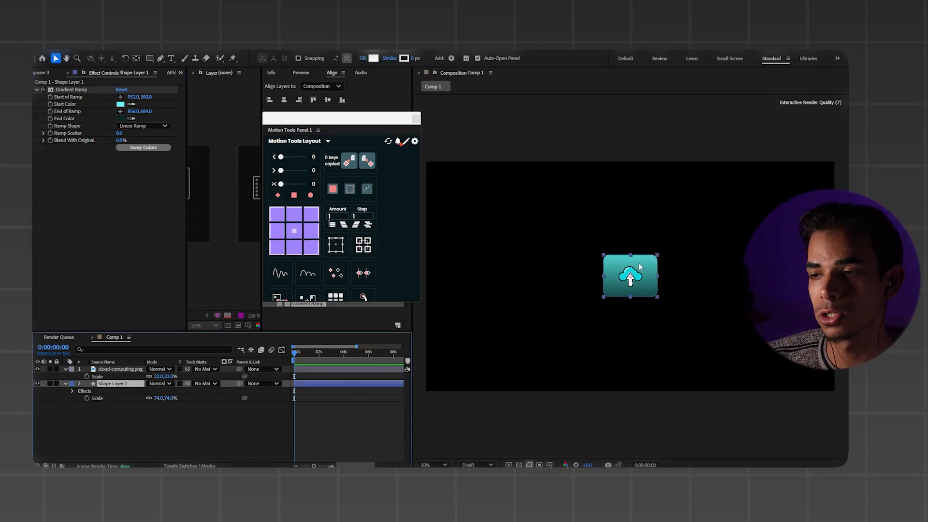
left_click_drag(301, 120, 49, 142)
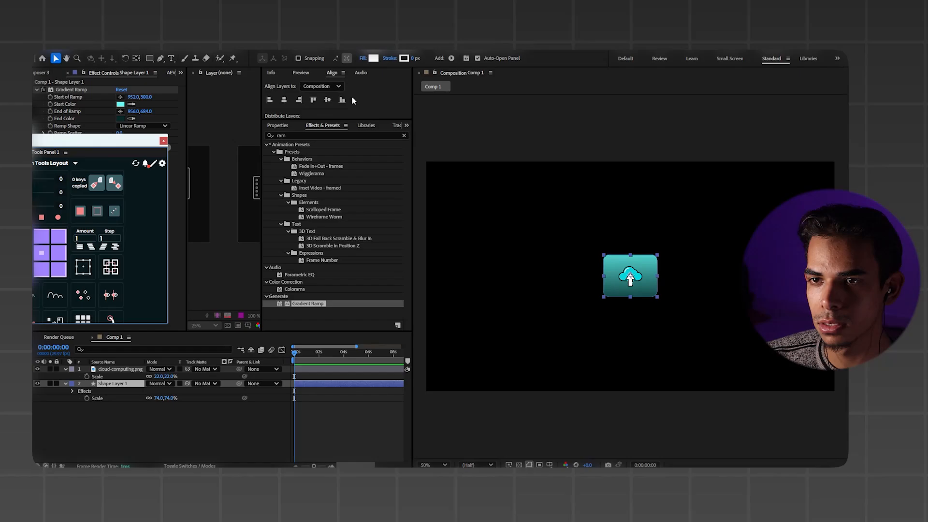
type("light s")
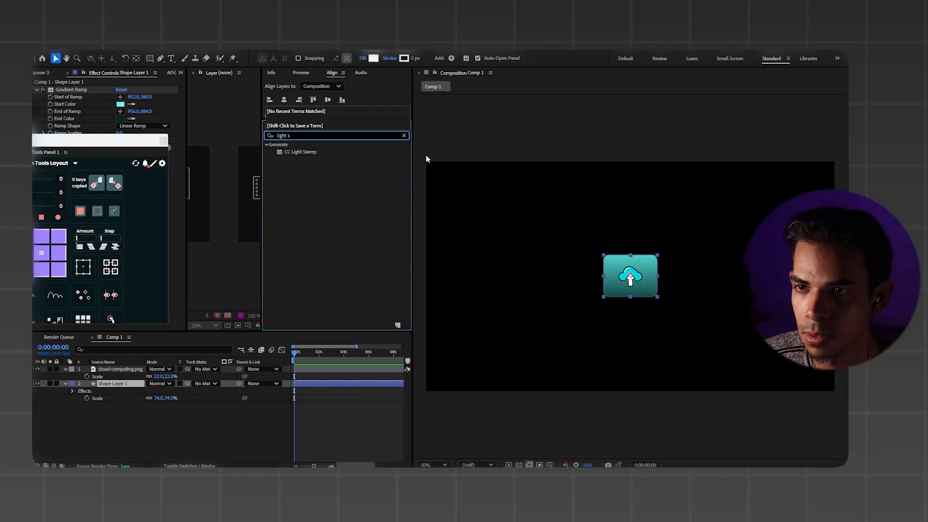
double_click(320, 153)
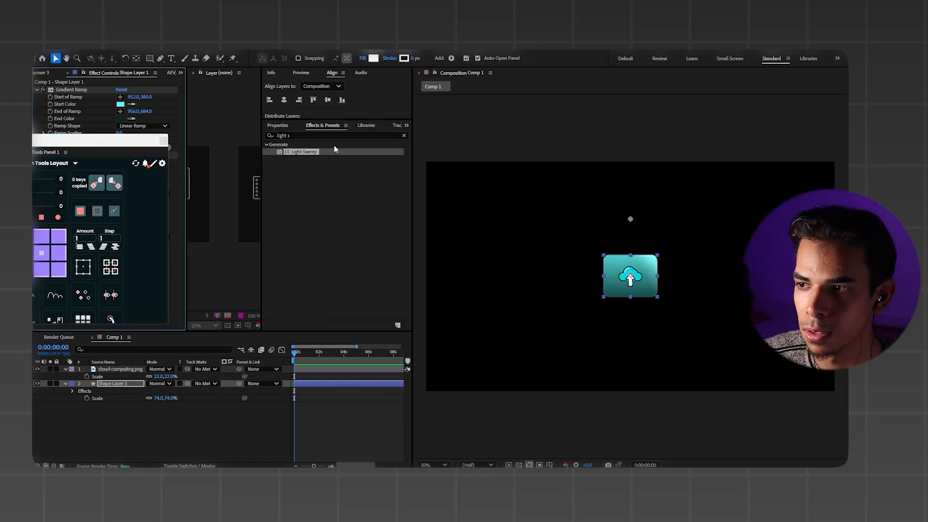
Step: Set the CC Light Sweep's width to 170 and its sweep intensity to 0
left_click_drag(112, 143, 389, 142)
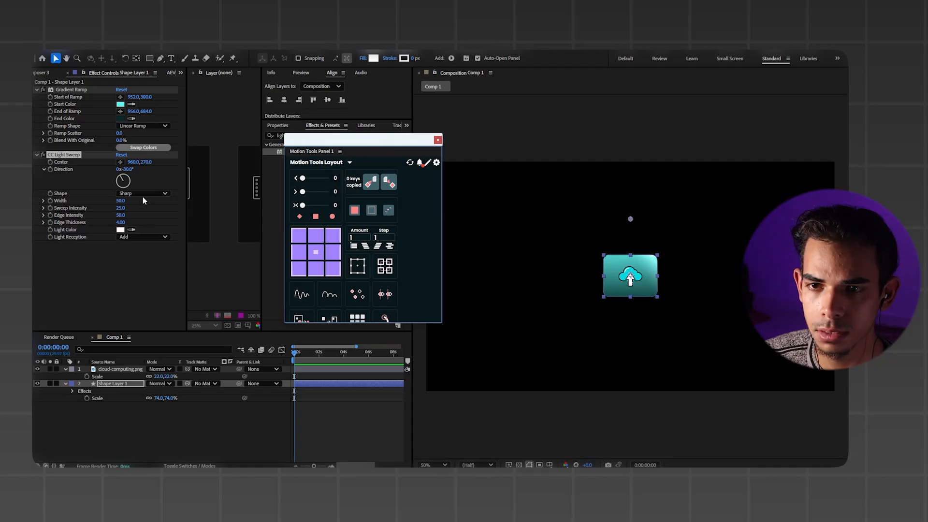
left_click(121, 201)
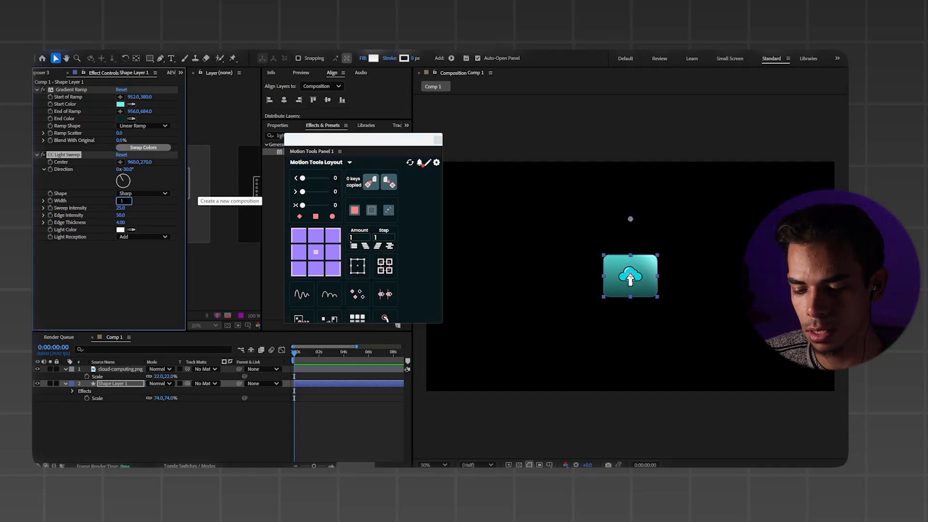
type("170")
left_click(107, 289)
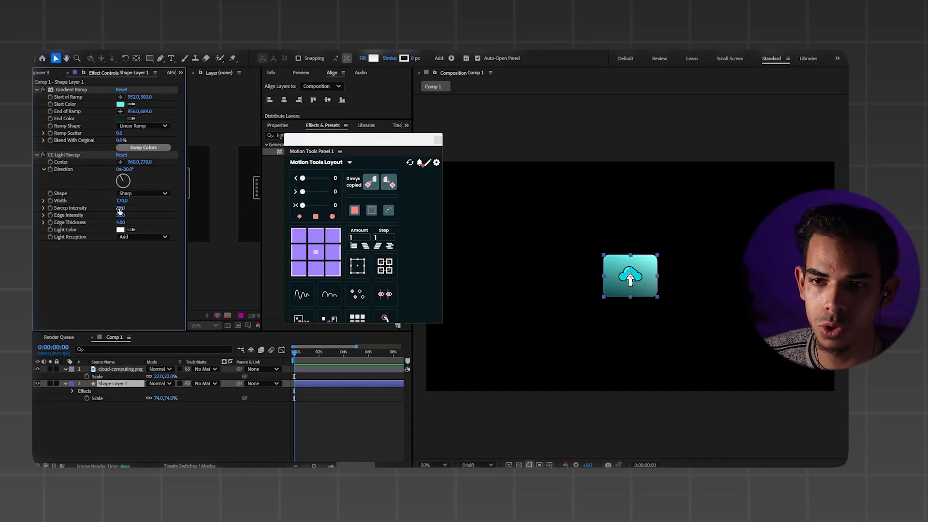
left_click(121, 208)
left_click(109, 273)
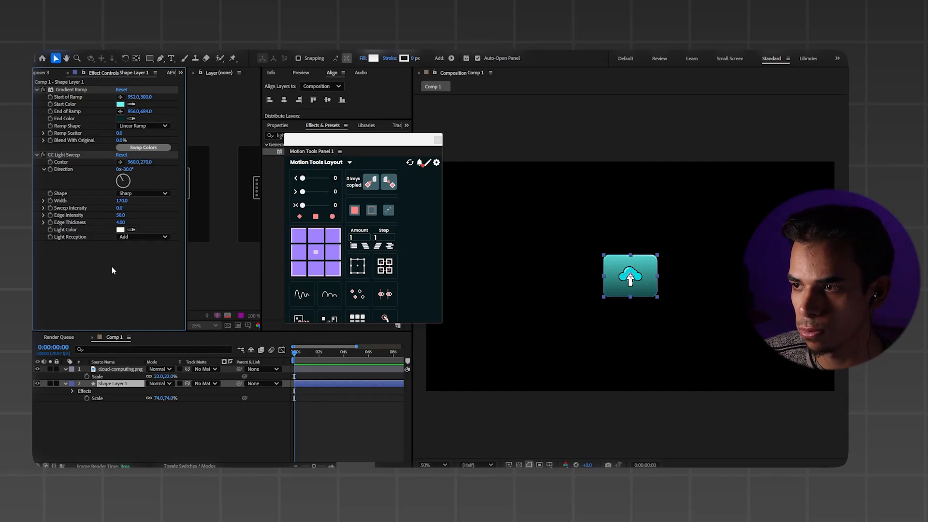
Step: Set the CC Light Sweep's edge thickness to about 11.2
left_click(124, 215)
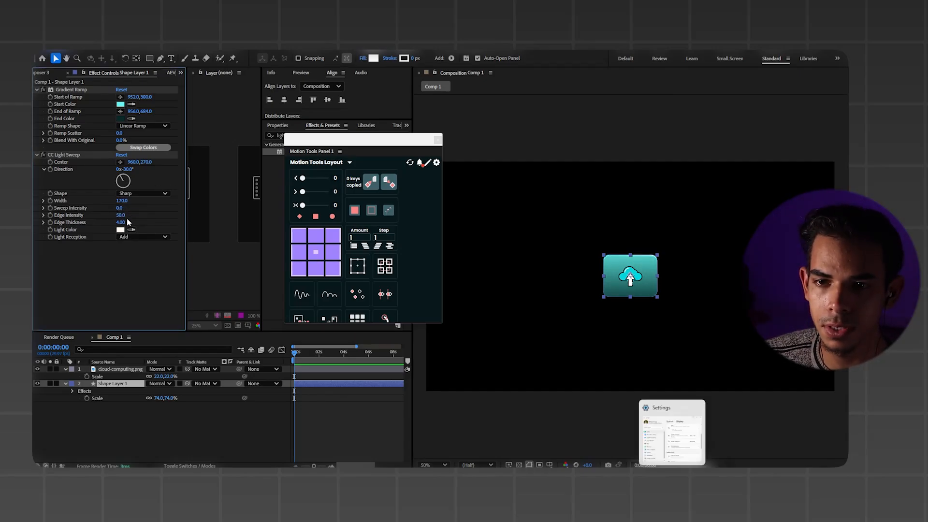
left_click(122, 222)
type("20")
left_click(119, 292)
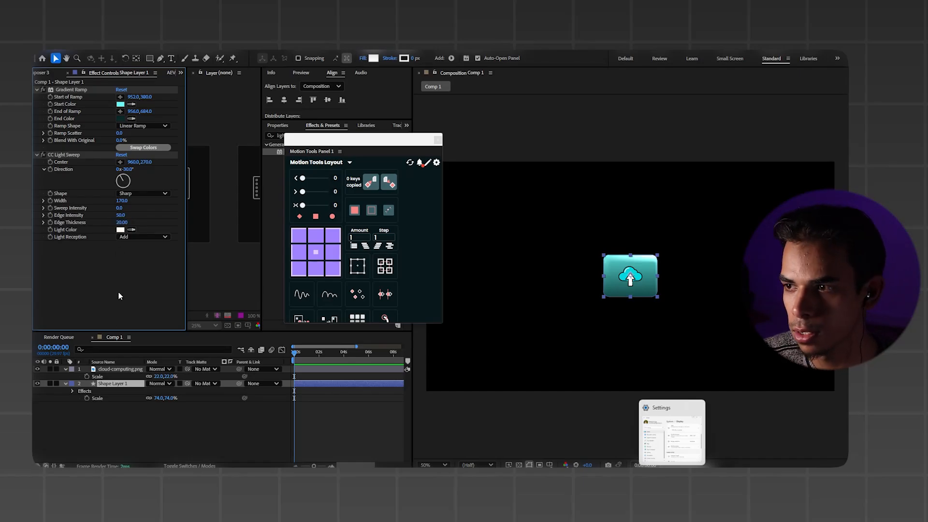
left_click_drag(121, 223, 116, 228)
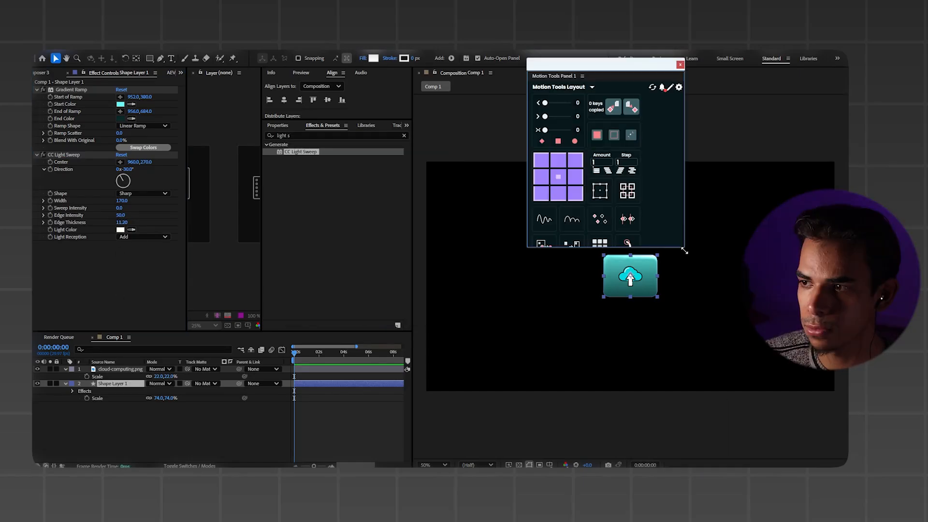
Step: Shrink the floating Motion Tools panel, then find the Bevel Alpha effect and apply it to the rectangle layer
left_click_drag(684, 244, 636, 141)
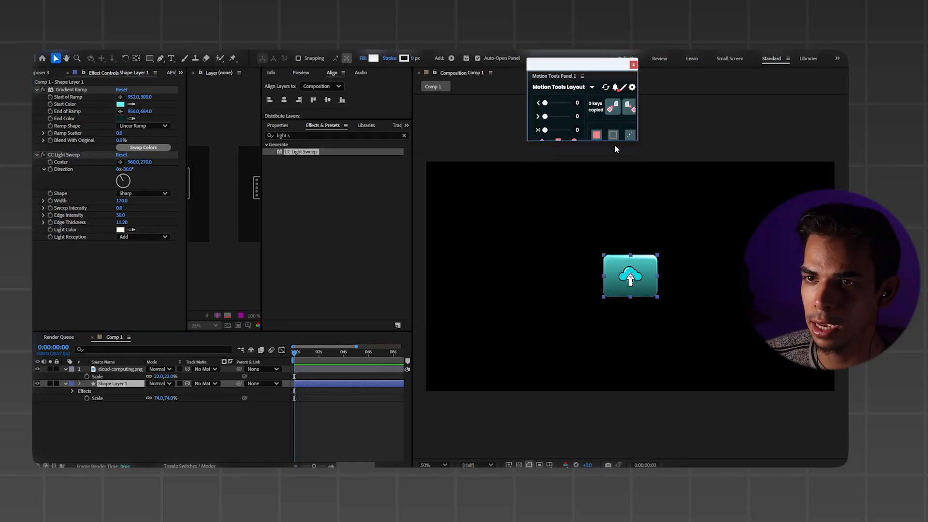
left_click(285, 135)
type("be")
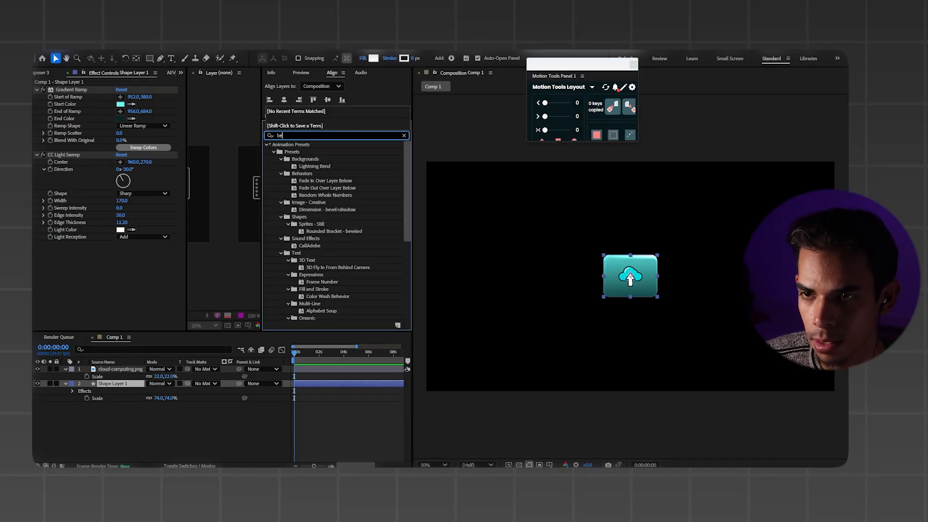
type("v")
left_click_drag(297, 202, 645, 293)
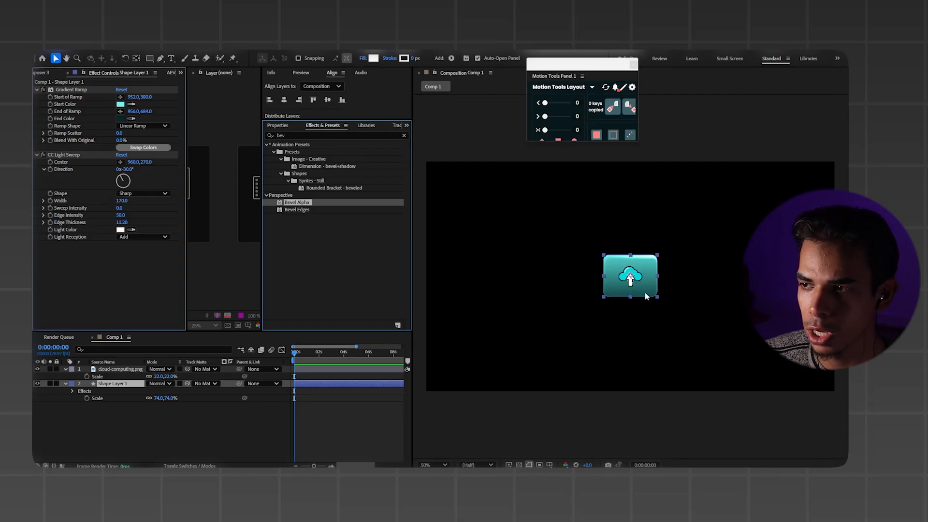
Step: Set the Bevel Alpha's edge thickness to 2.1, comparing the button with the effect off and on
left_click_drag(120, 251, 133, 250)
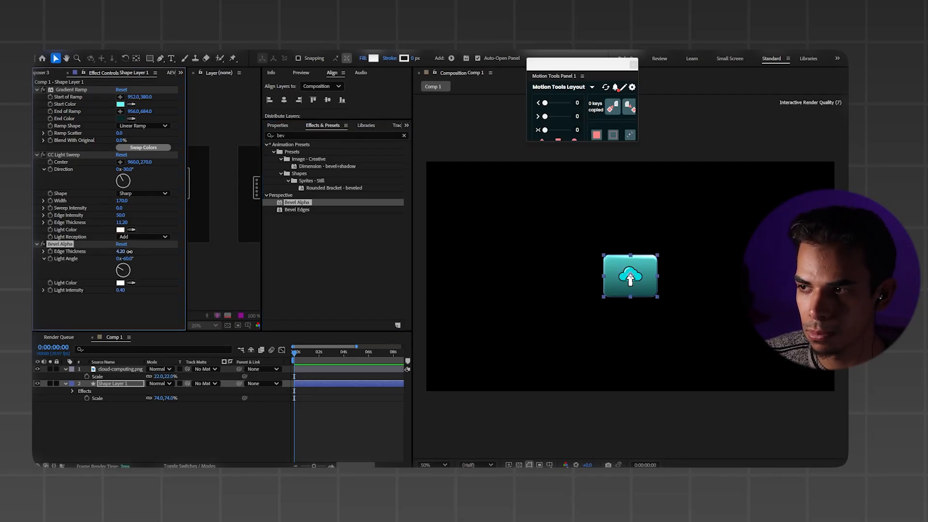
left_click_drag(127, 251, 122, 252)
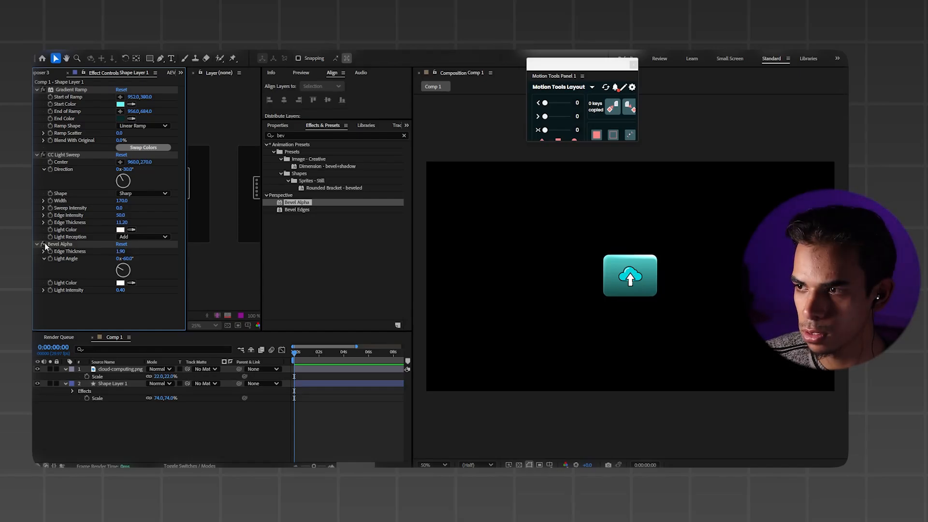
left_click(44, 245)
left_click(44, 245)
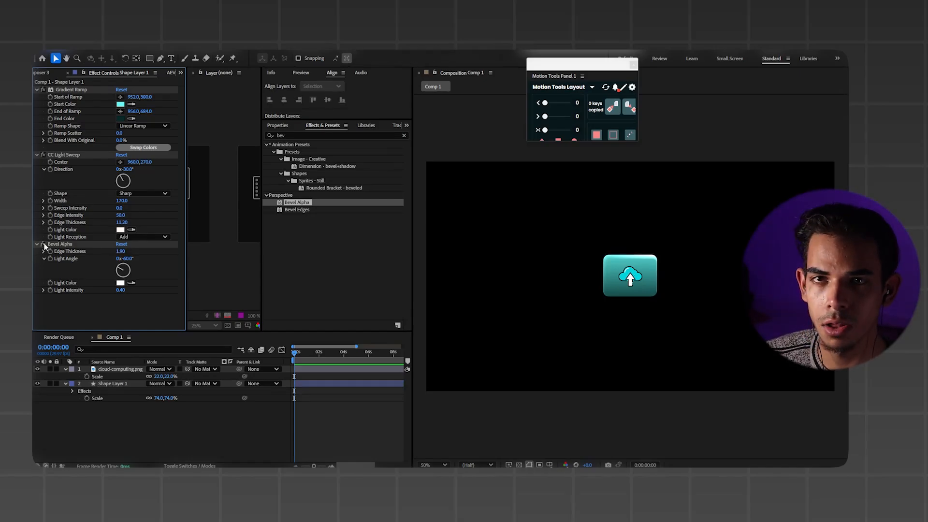
left_click(122, 251)
type("2.1")
key("Return")
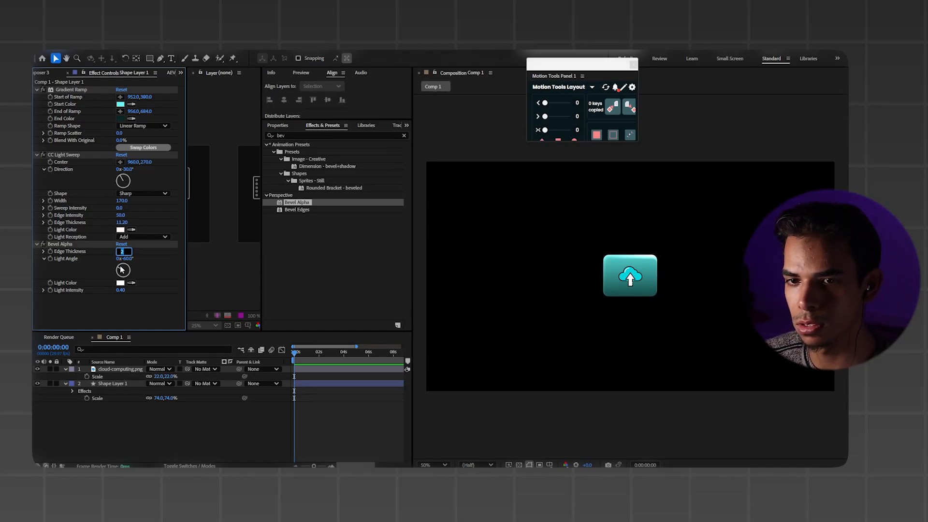
Step: Apply the Stylize Glow effect to the rectangle layer and set its glow radius to about 217
left_click(117, 384)
double_click(290, 135)
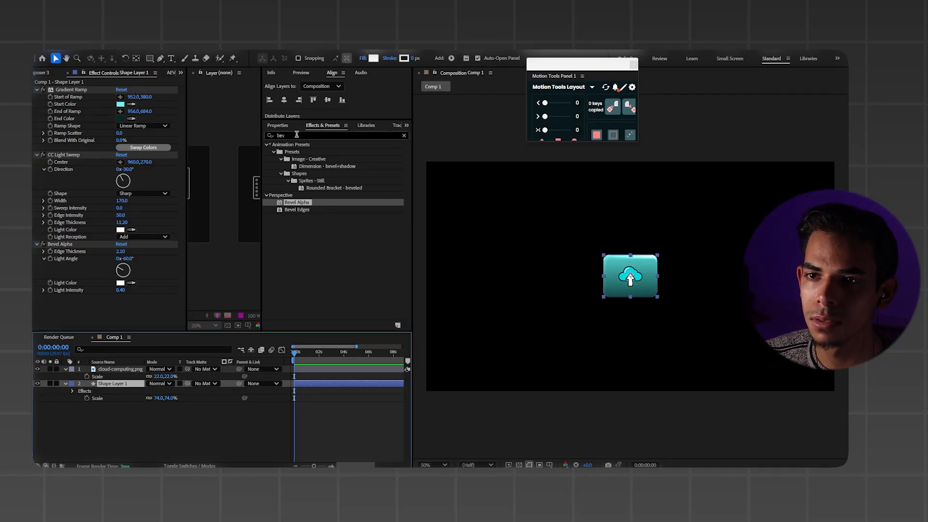
type("glo")
double_click(307, 212)
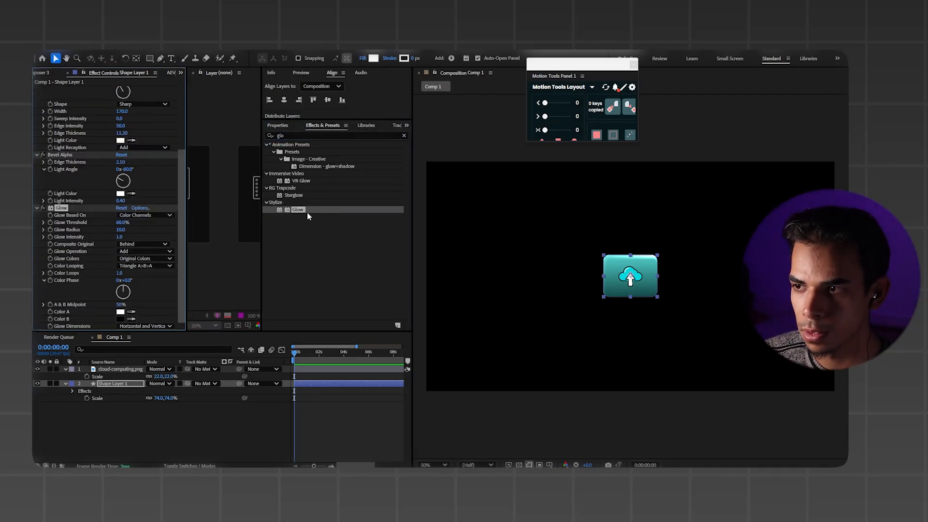
left_click(122, 227)
left_click_drag(121, 231, 210, 228)
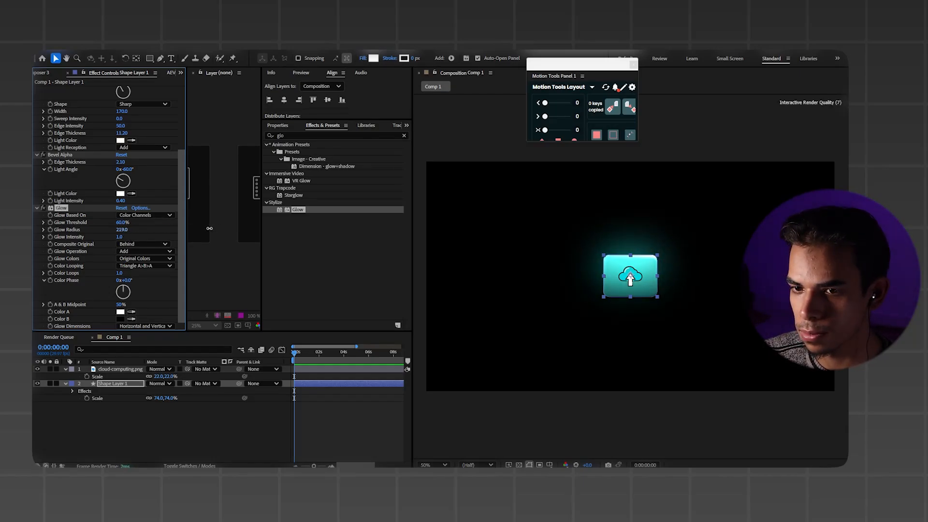
left_click(182, 416)
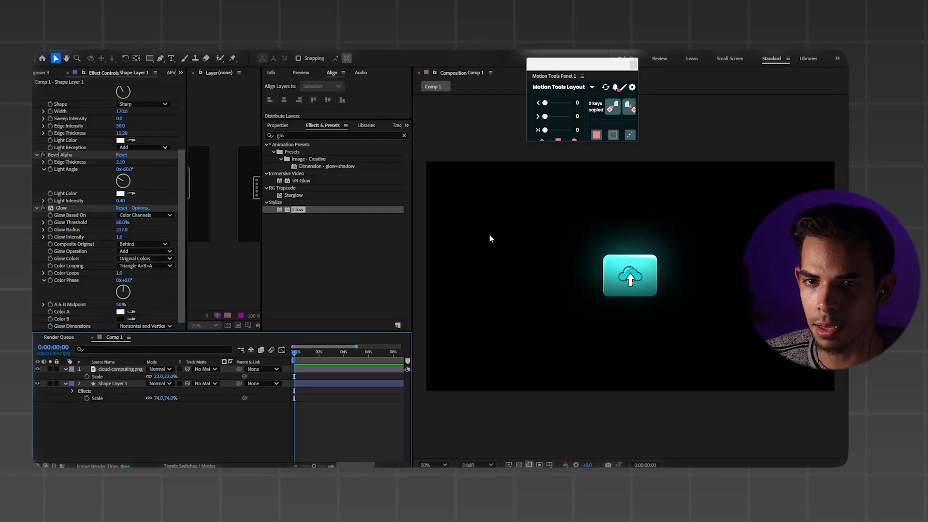
Step: Copy the rectangle's Glow effect onto the cloud icon layer and set its glow radius there to about 263
left_click(63, 208)
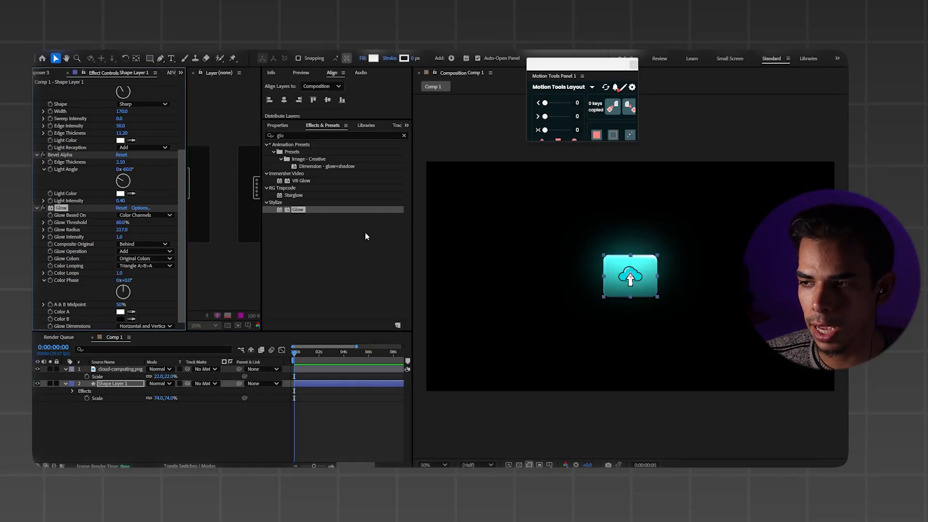
left_click(631, 279)
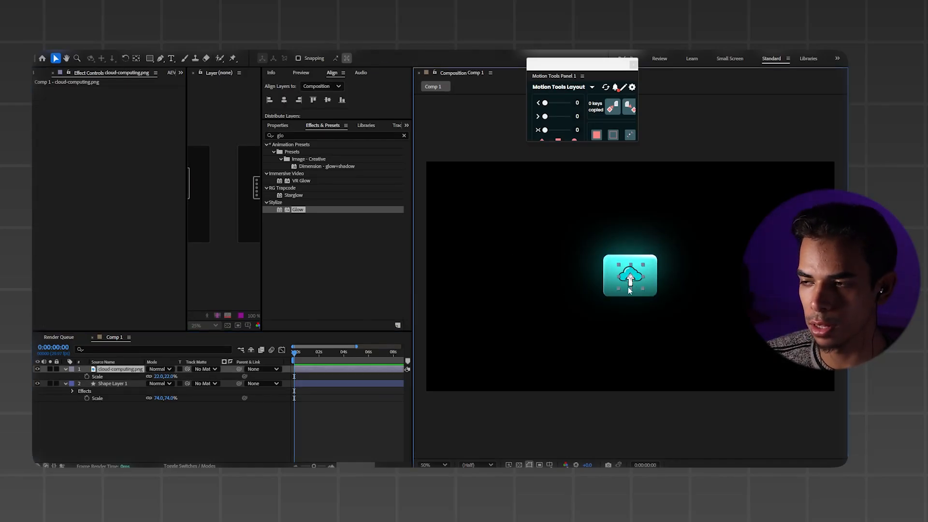
key("ctrl+v")
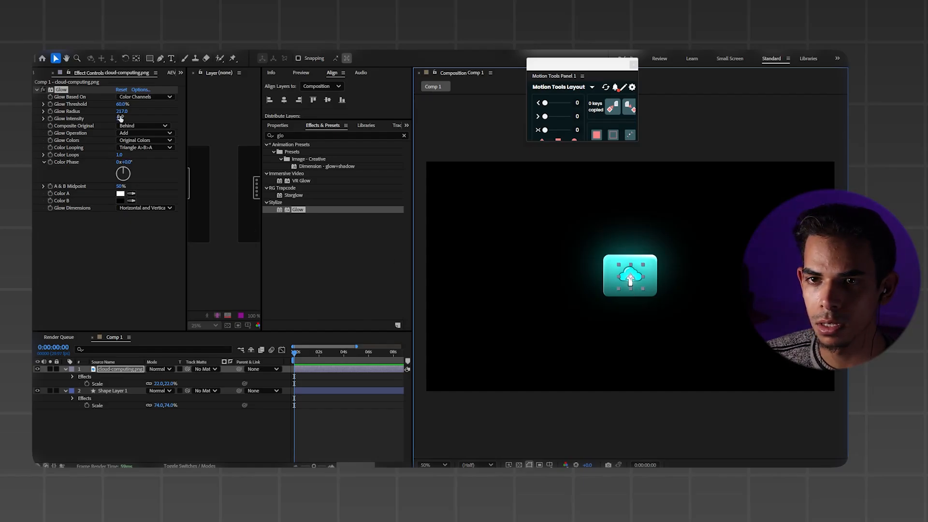
mouse_move(123, 113)
left_mouse_down()
mouse_move(152, 109)
mouse_move(141, 112)
left_mouse_up()
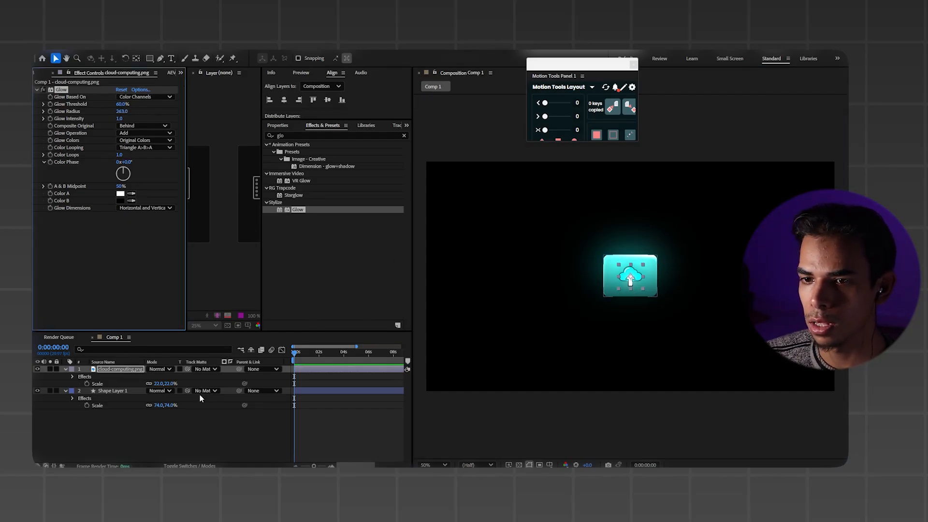
left_click(195, 423)
scroll(635, 275, "up", 2)
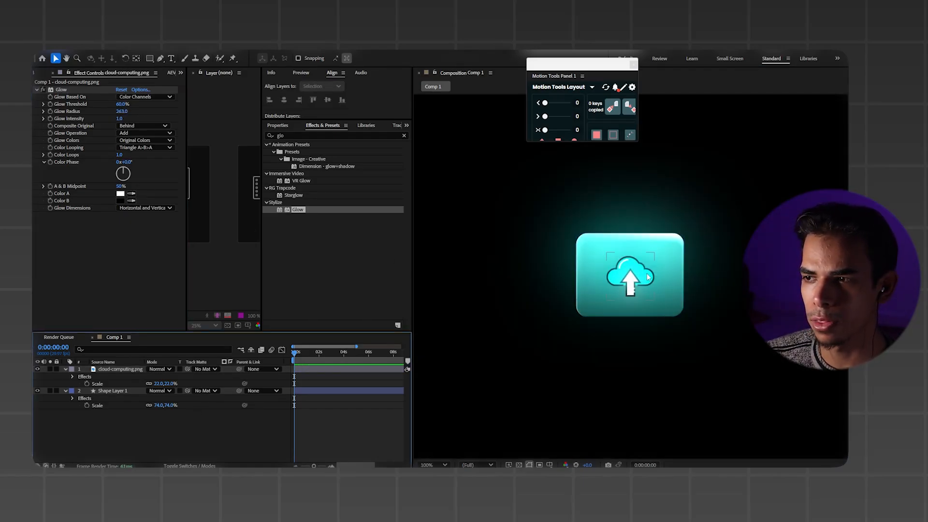
Step: Switch to Flaticon in the browser and download the coffee cup icon from the Coffee Shop Elements pack as a PNG
mouse_move(372, 471)
left_click(372, 437)
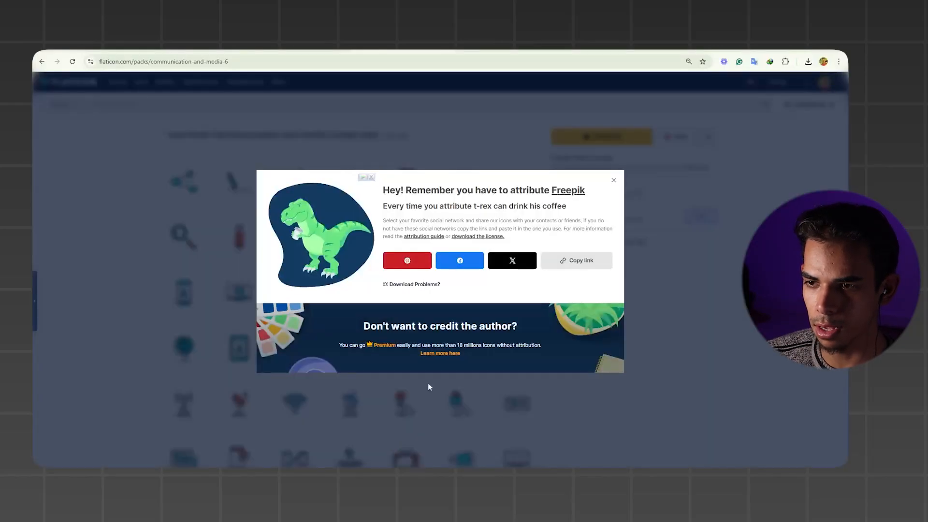
left_click(615, 180)
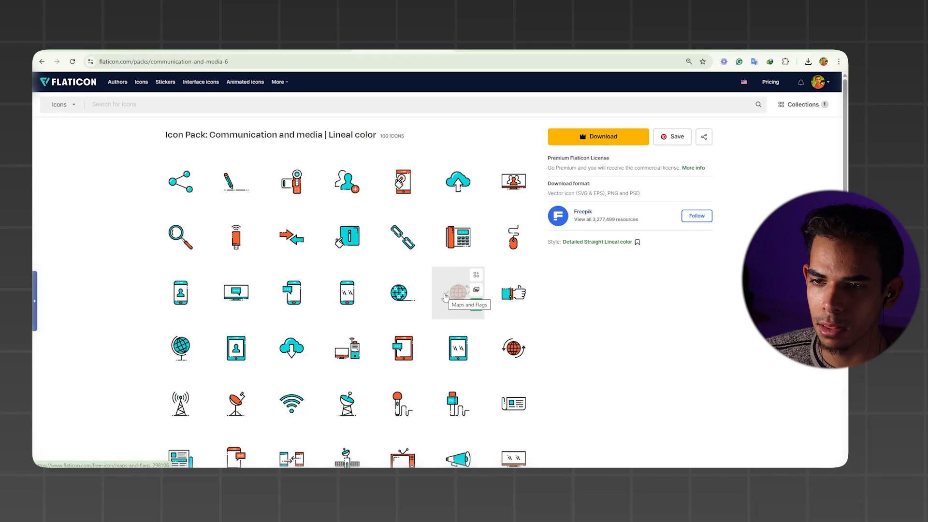
scroll(445, 297, "down", 1)
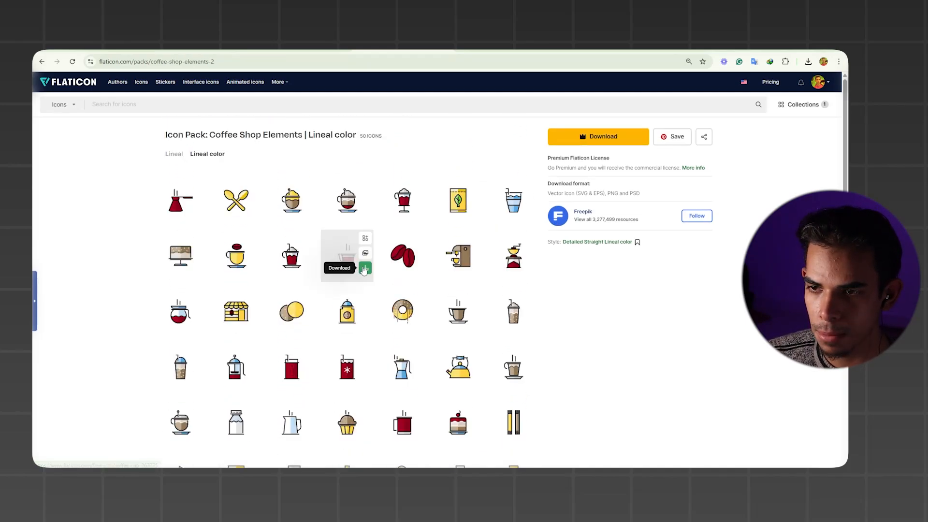
left_click(365, 268)
left_click(347, 312)
left_click(486, 244)
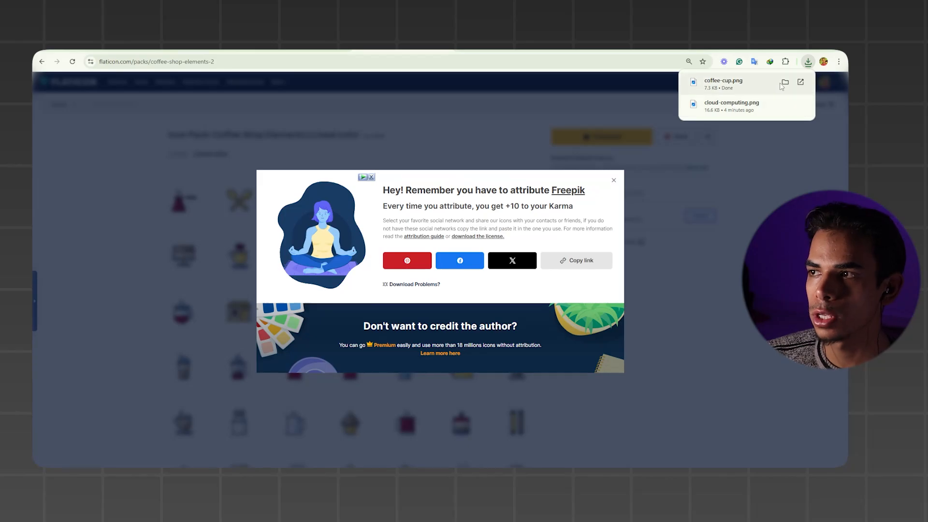
Step: Show the downloaded coffee-cup.png in its folder and import it into the After Effects project
left_click(774, 85)
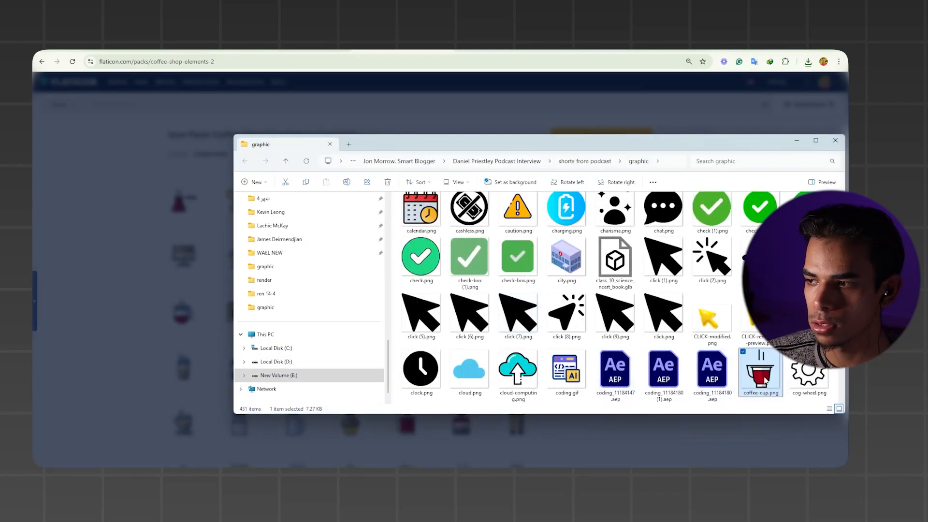
left_click_drag(759, 378, 372, 478)
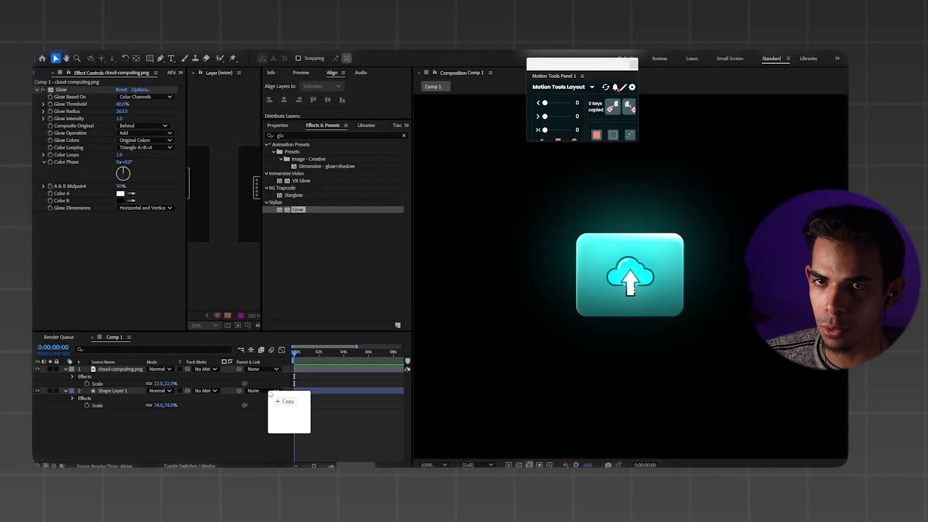
left_click_drag(290, 411, 120, 280)
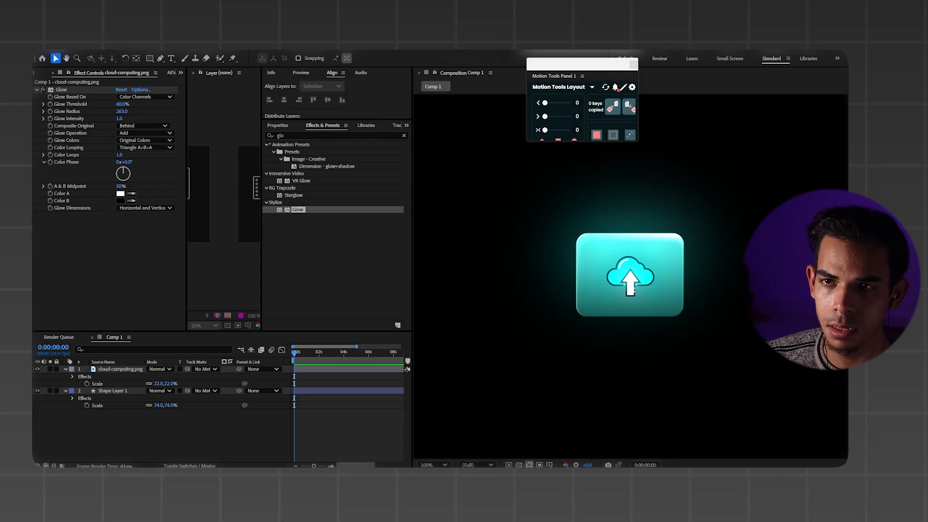
Step: Replace the cloud icon layer's source with coffee-cup.png, position it over the button and scale it to 28%
left_click(118, 370)
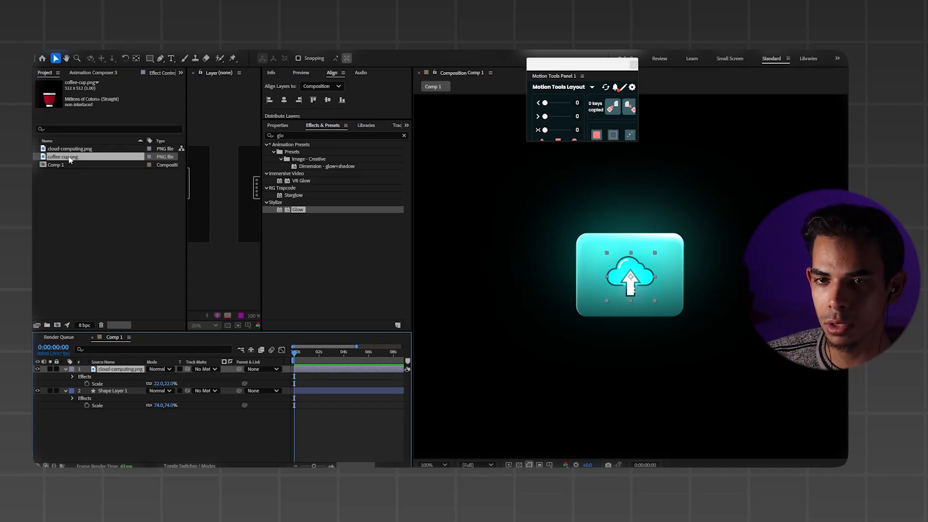
left_click_drag(68, 158, 123, 372)
left_click_drag(639, 275, 633, 276)
key("s")
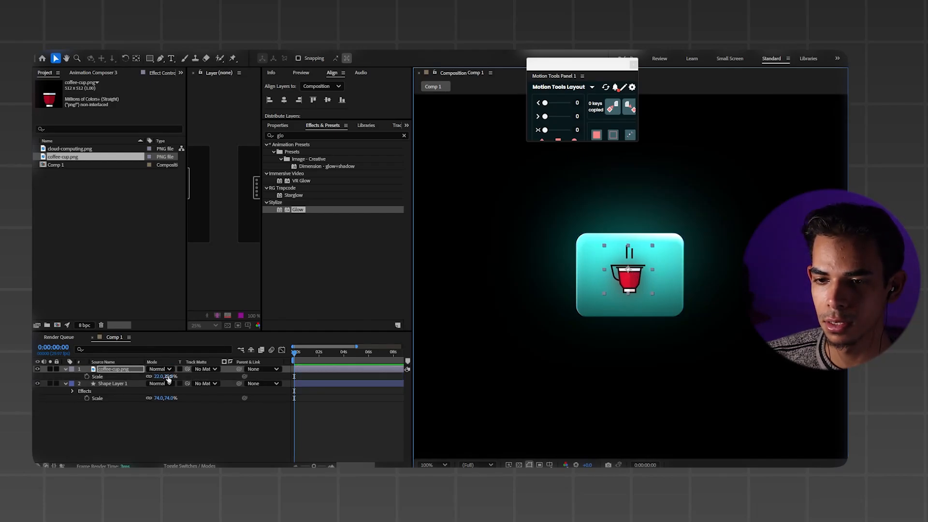
left_click_drag(169, 380, 275, 370)
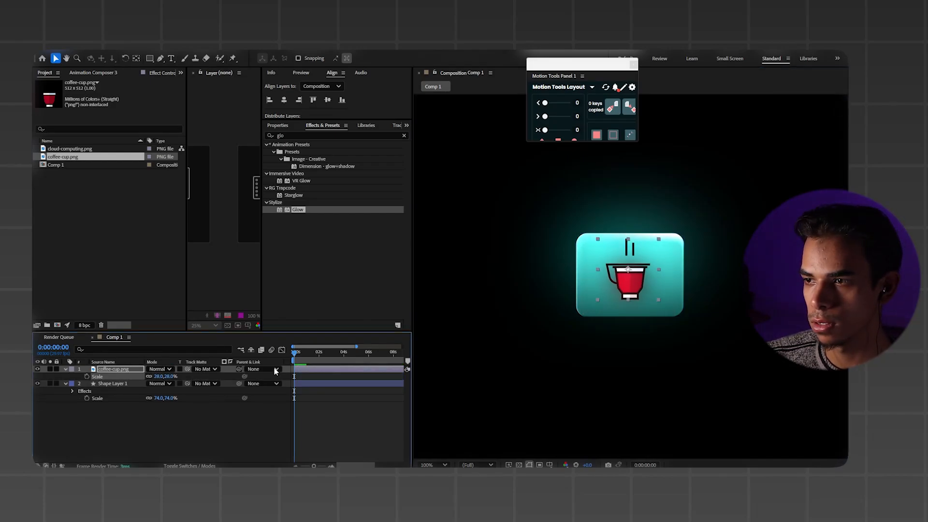
Step: Resize the rectangle behind the coffee cup to a scale of about 70.5 by 76.9%
left_click(732, 236)
scroll(732, 236, "down", 4)
scroll(699, 239, "up", 2)
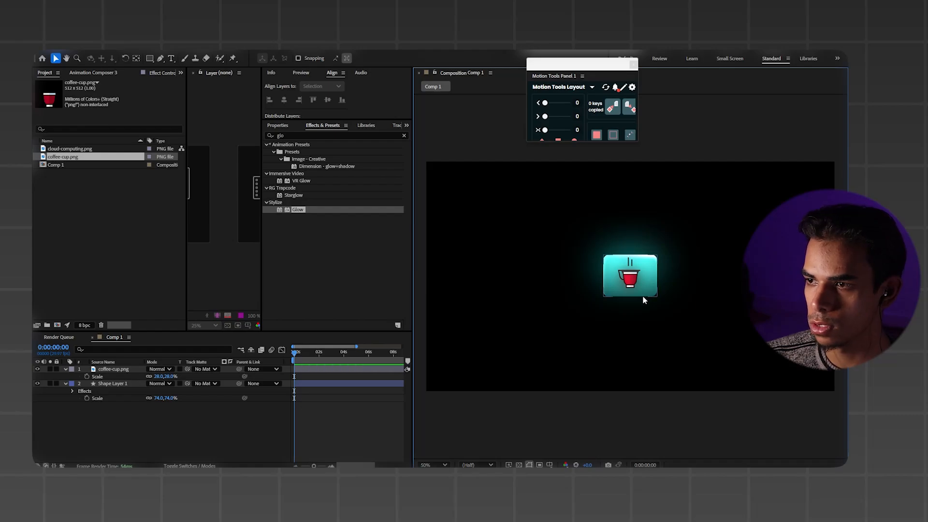
left_click(643, 300)
left_click_drag(657, 296, 655, 297)
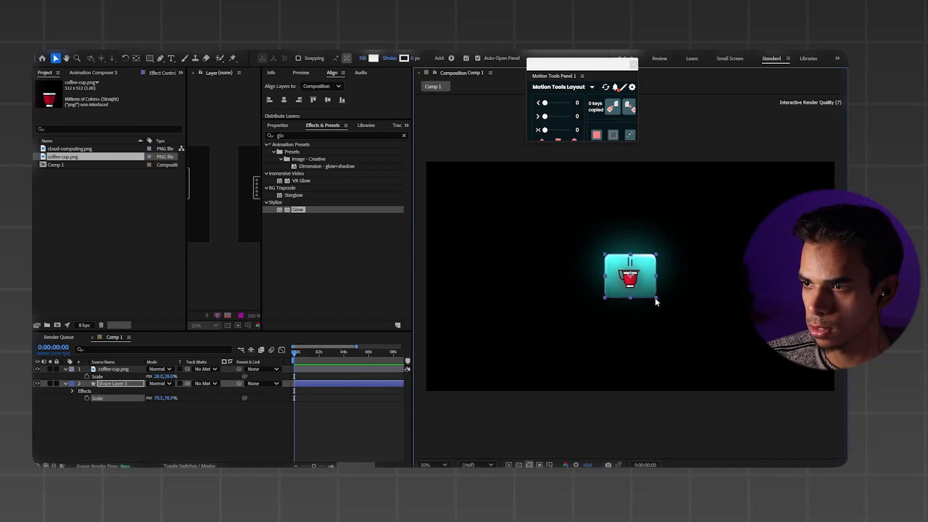
left_click(693, 250)
left_click(631, 284)
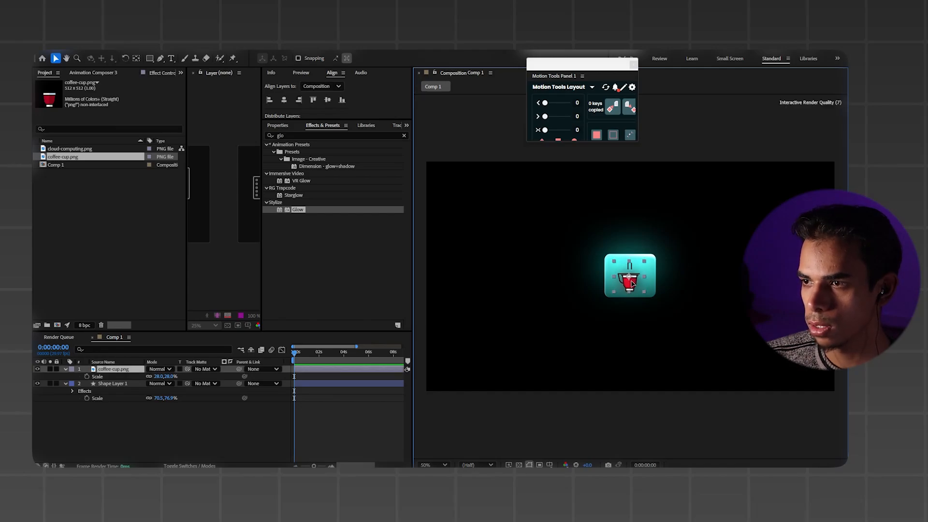
left_click(703, 265)
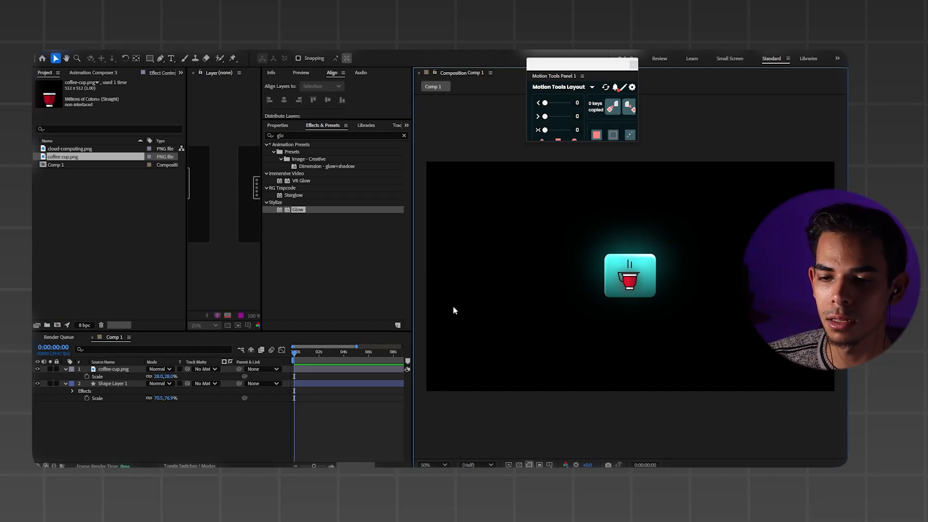
Step: Pre-compose the coffee cup and rectangle layers together into a new composition named "icon 1"
left_click_drag(203, 421, 137, 364)
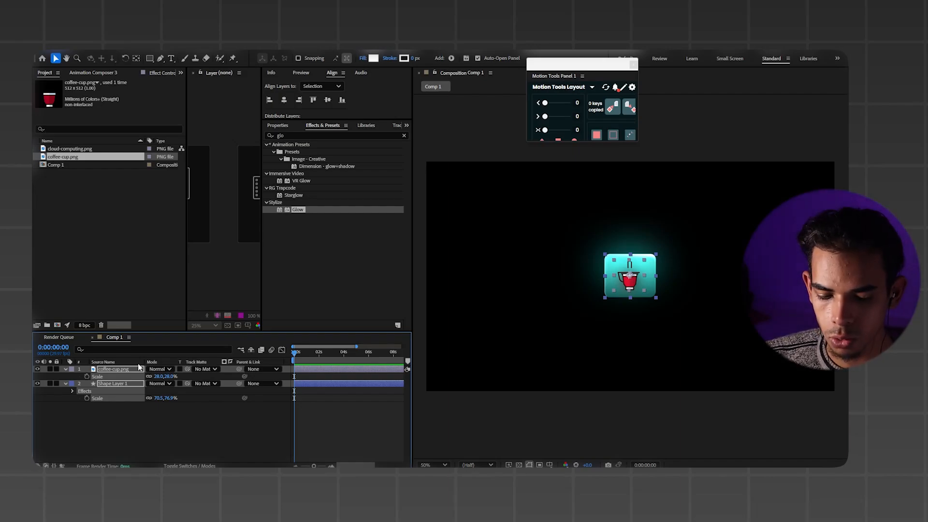
key("ctrl+shift+c")
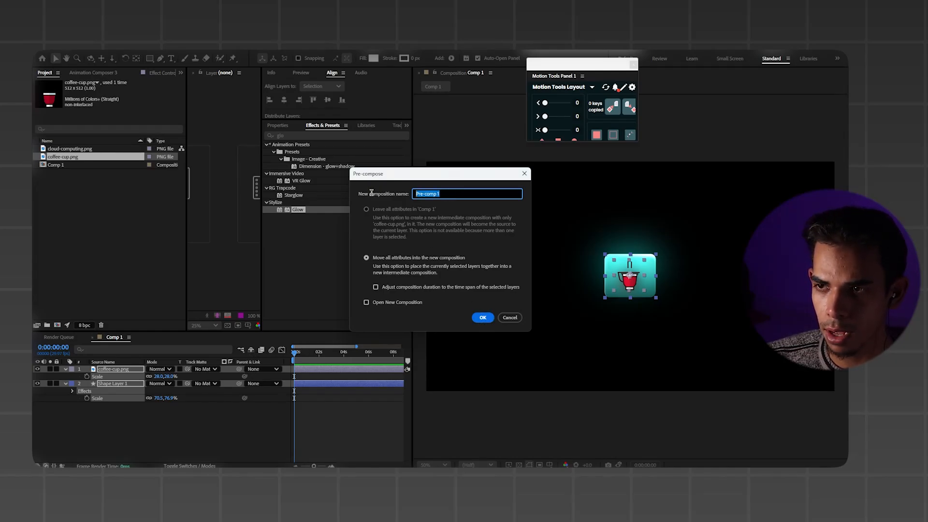
type("icon 1")
key("Return")
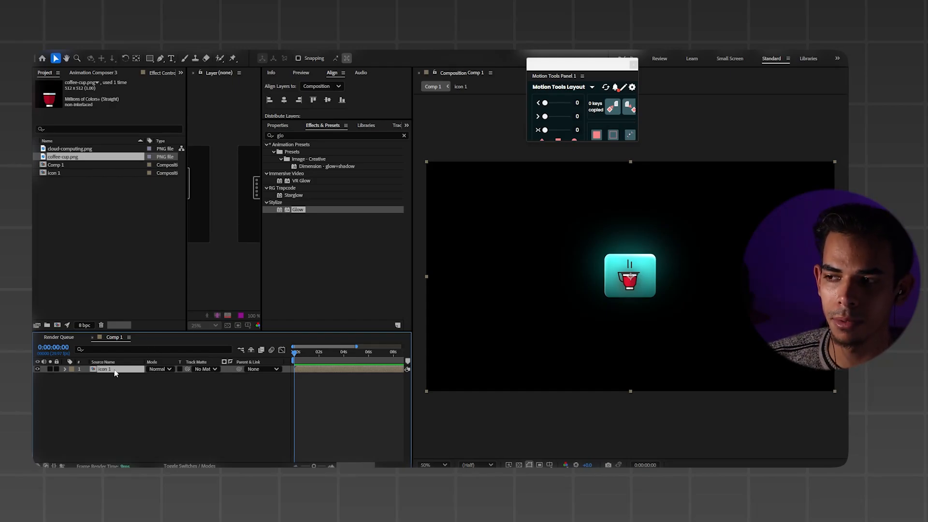
Step: Duplicate the icon 1 layer, placing the copy to the left of the original, and open the icon 1 composition
key("ctrl+d")
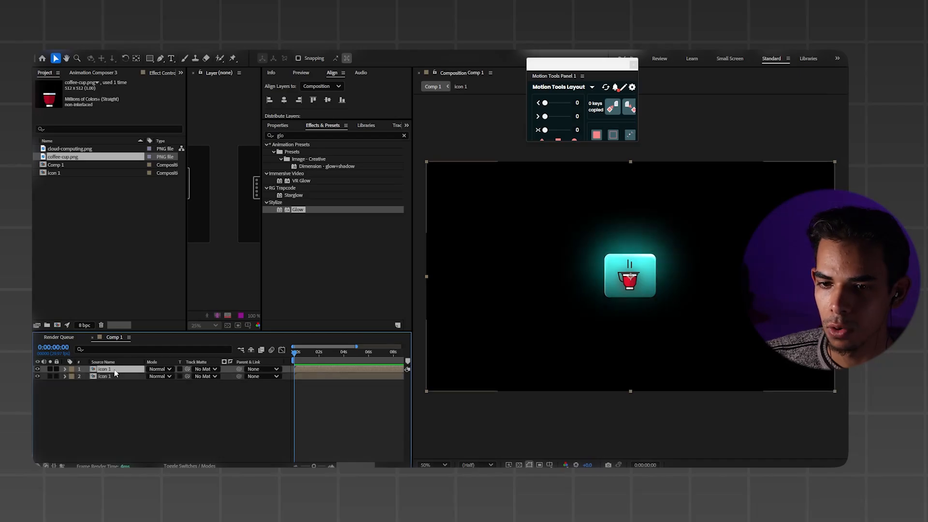
left_click_drag(619, 274, 534, 275)
double_click(105, 368)
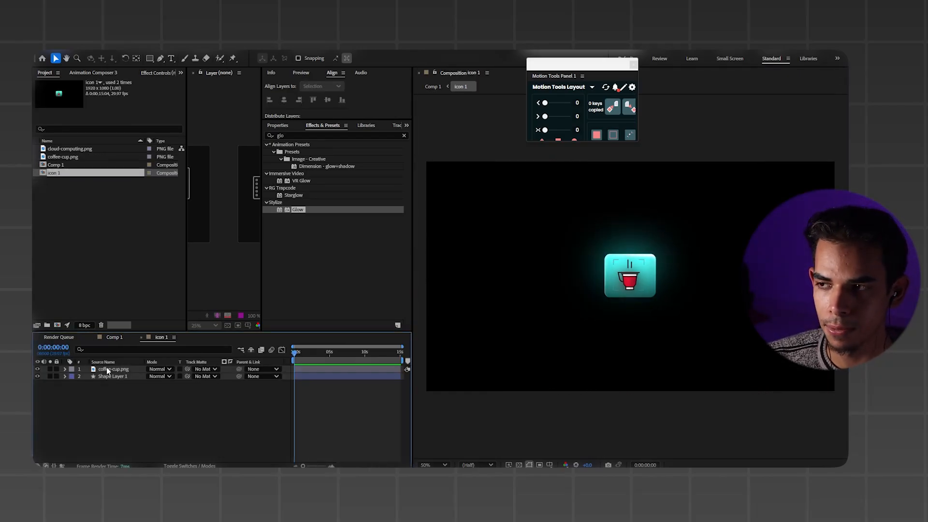
Step: Try to replace the coffee cup inside the icon 1 composition with an imported city.png and check the result in Comp 1
key("alt+Tab")
mouse_move(421, 271)
left_mouse_down()
mouse_move(121, 265)
mouse_move(416, 264)
left_mouse_up()
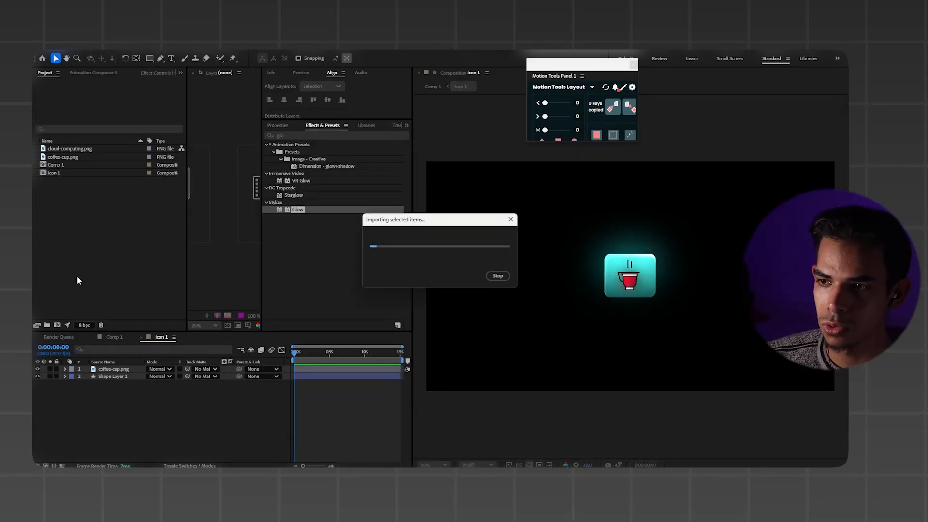
left_click(68, 151)
left_click_drag(80, 152, 124, 370)
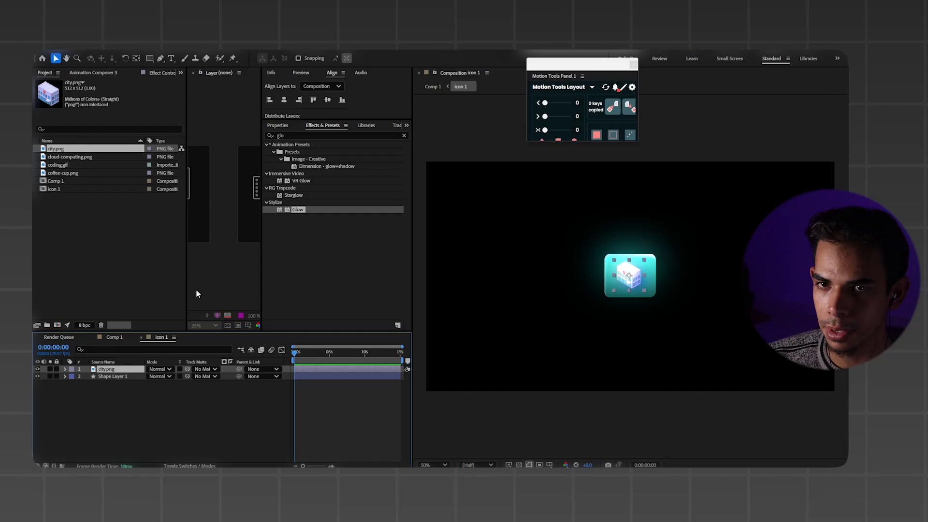
left_click(160, 73)
left_click(114, 337)
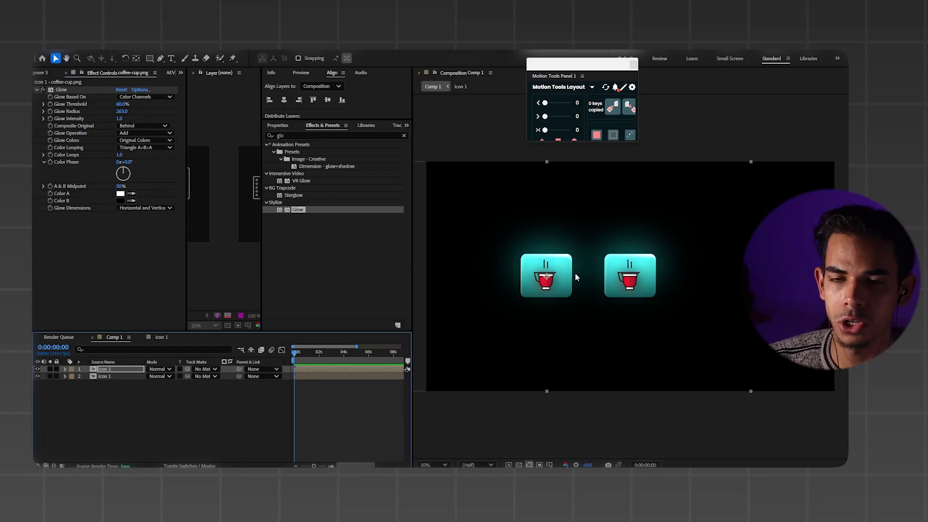
Step: Duplicate the icon 1 composition in the project as icon 2 and make it the source of the left button layer in Comp 1
right_click(112, 369)
mouse_move(165, 282)
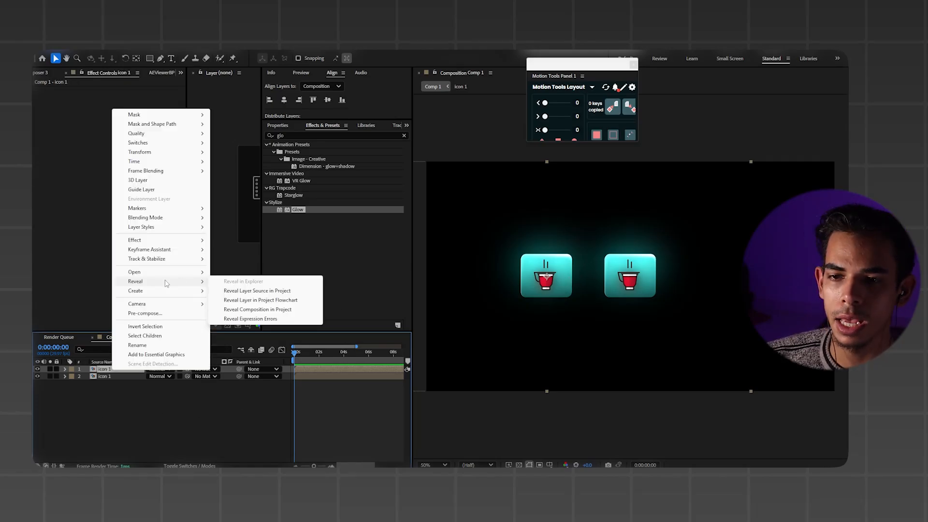
left_click(267, 291)
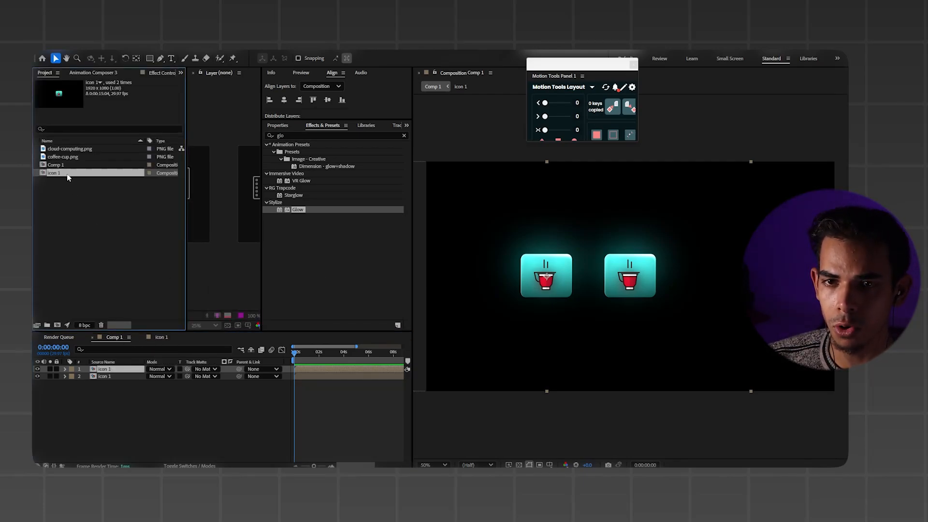
key("ctrl+d")
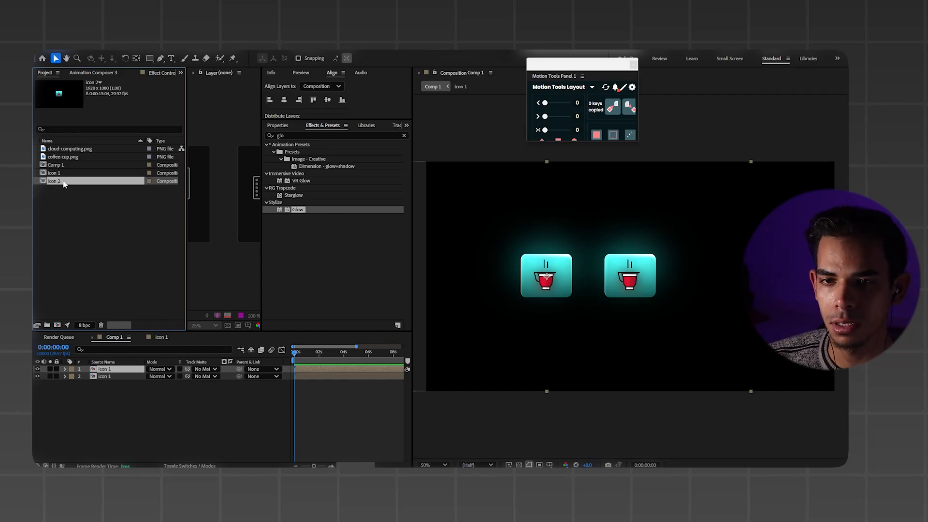
left_click(103, 370)
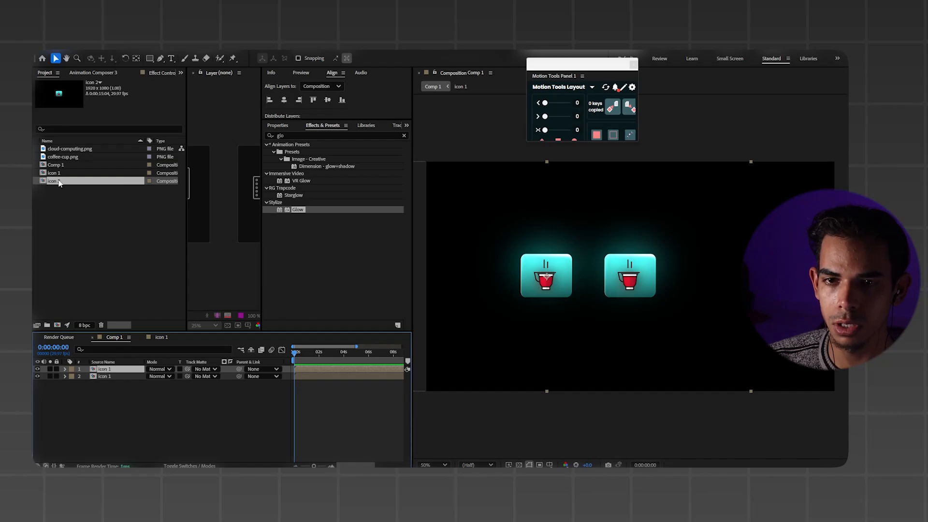
left_click_drag(58, 182, 120, 372)
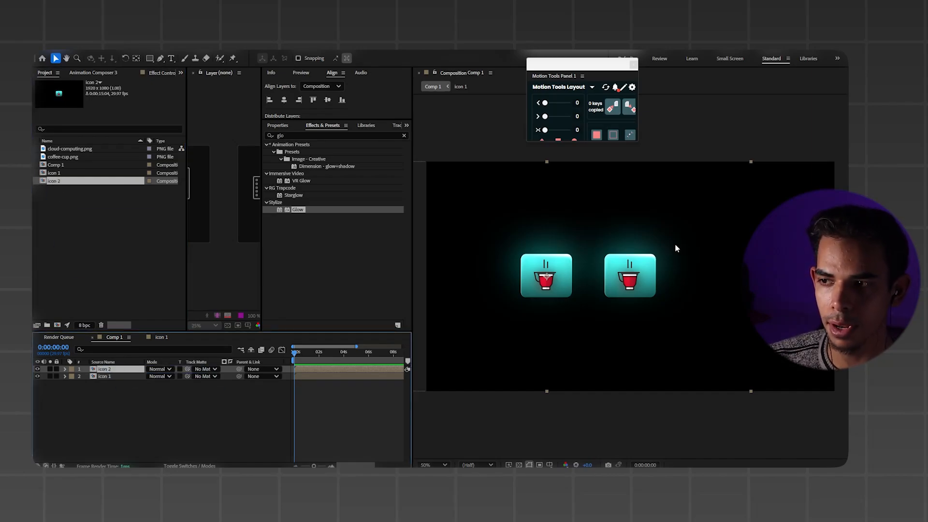
Step: Import caution.png, use it to replace the coffee cup inside the icon 2 composition and scale it to 32%
double_click(114, 369)
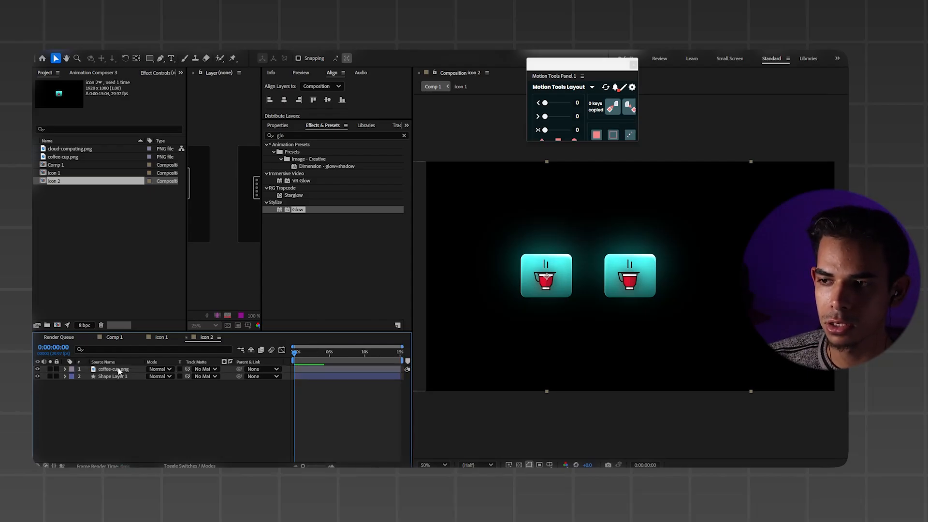
left_click(625, 278)
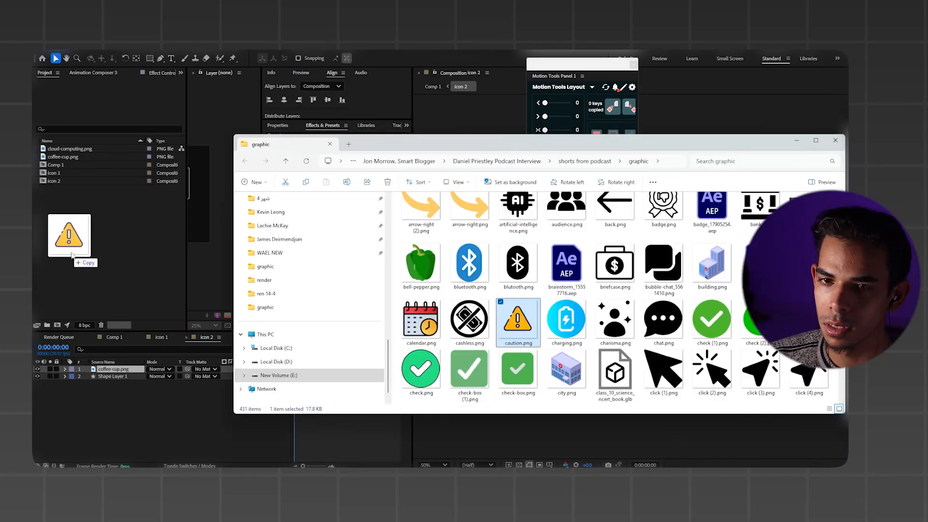
left_click_drag(73, 249, 72, 252)
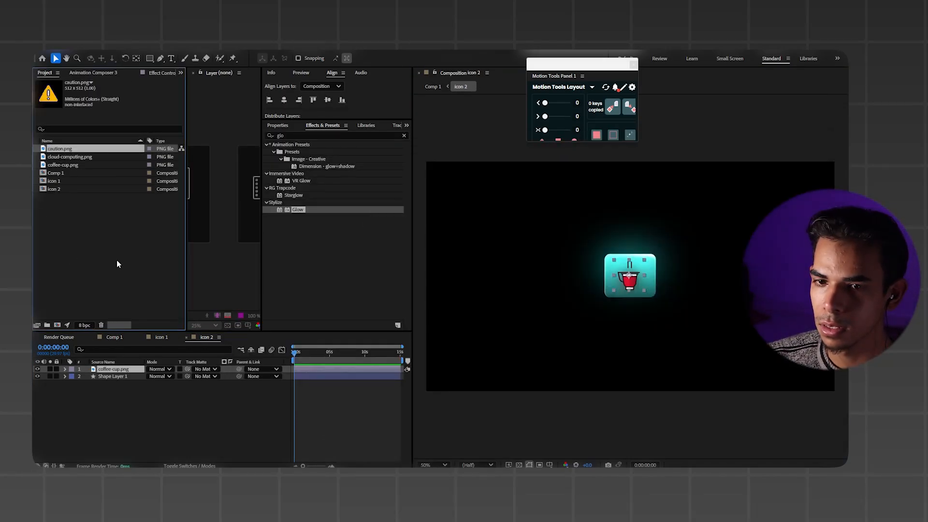
left_click_drag(60, 149, 166, 376)
key("s")
Step: Return to Comp 1 and move the icon 2 button closer to the coffee cup button
left_click(119, 338)
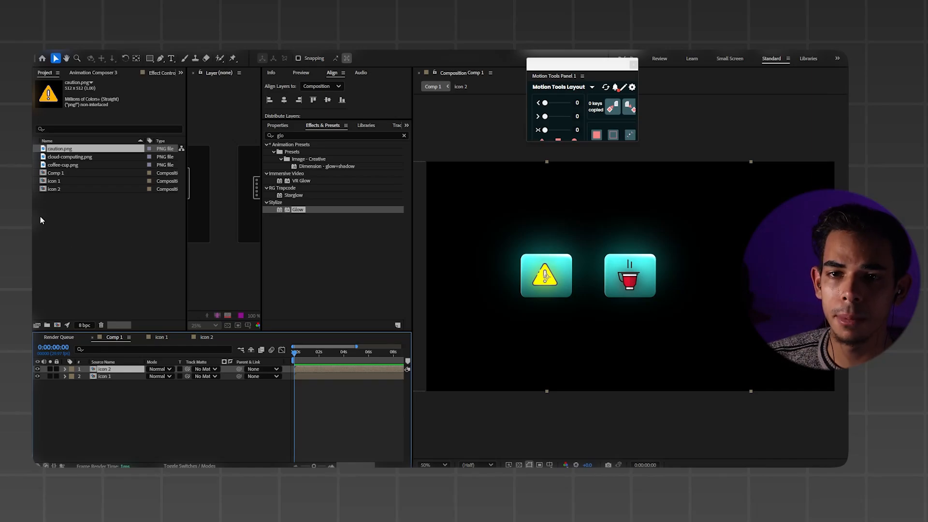
left_click(55, 189)
left_click_drag(546, 276, 563, 275)
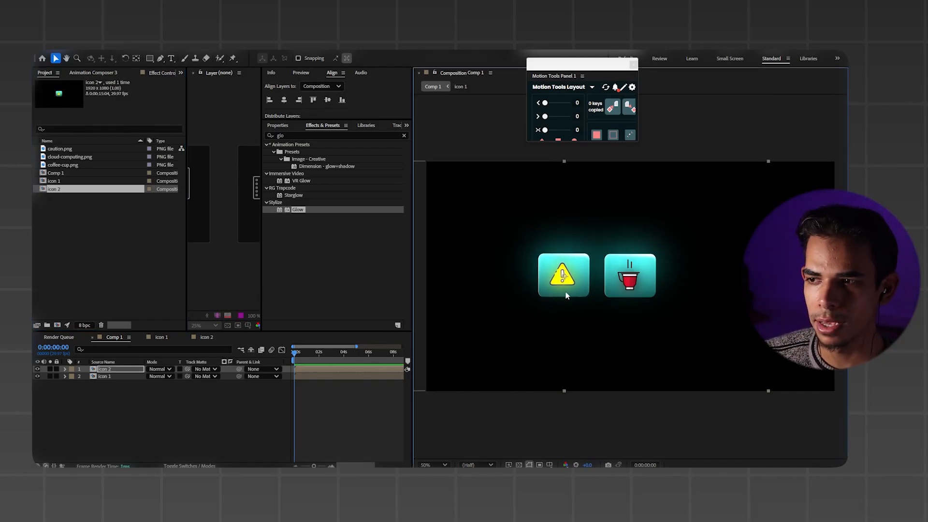
Step: Try animating the whole icon 2 layer in with the Bounce starter preset of Animation Composer and preview it
left_click(93, 72)
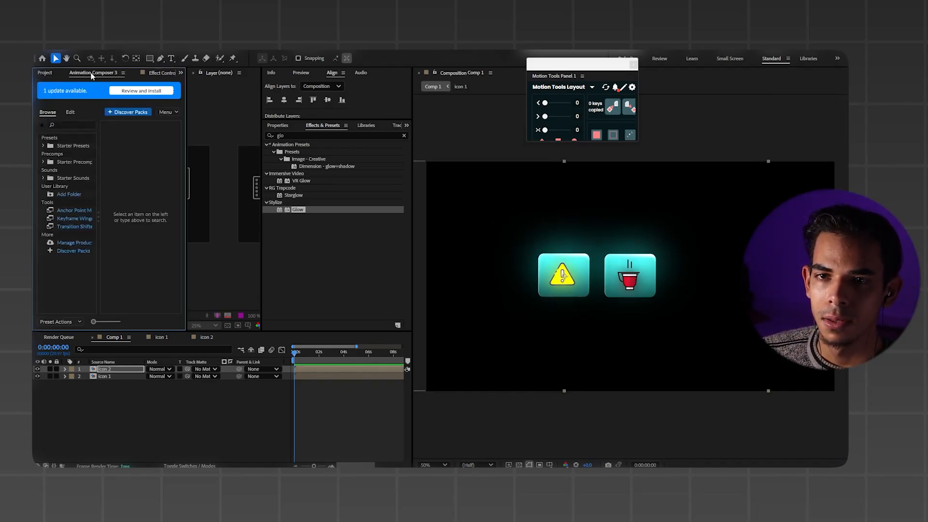
left_click(122, 138)
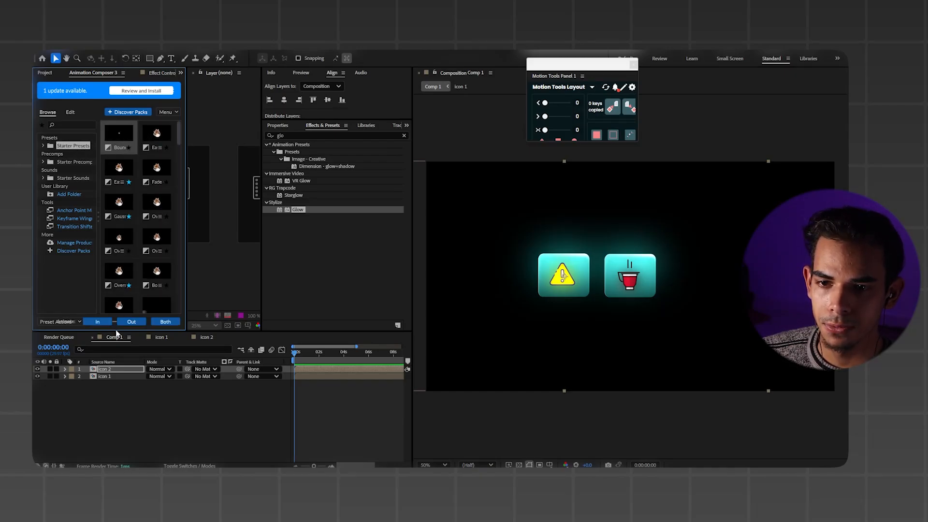
left_click_drag(187, 293, 261, 290)
left_click(189, 321)
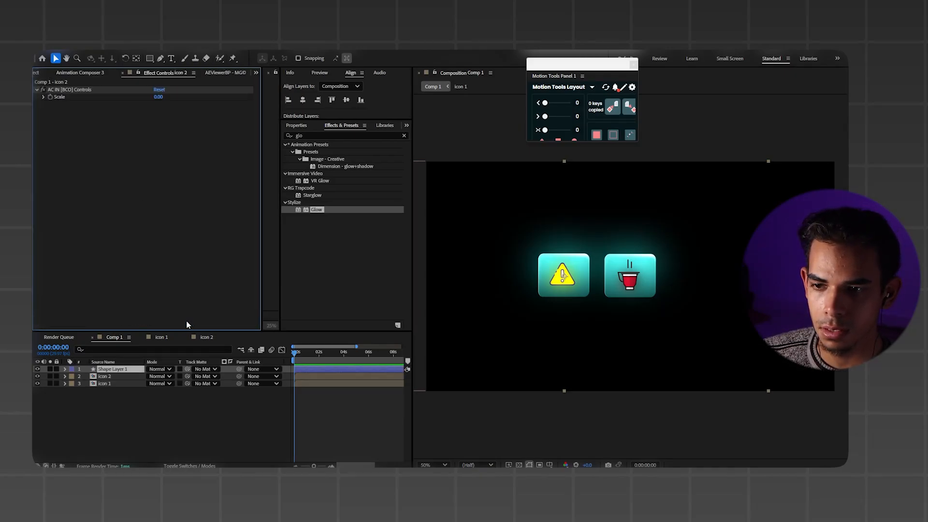
key("space")
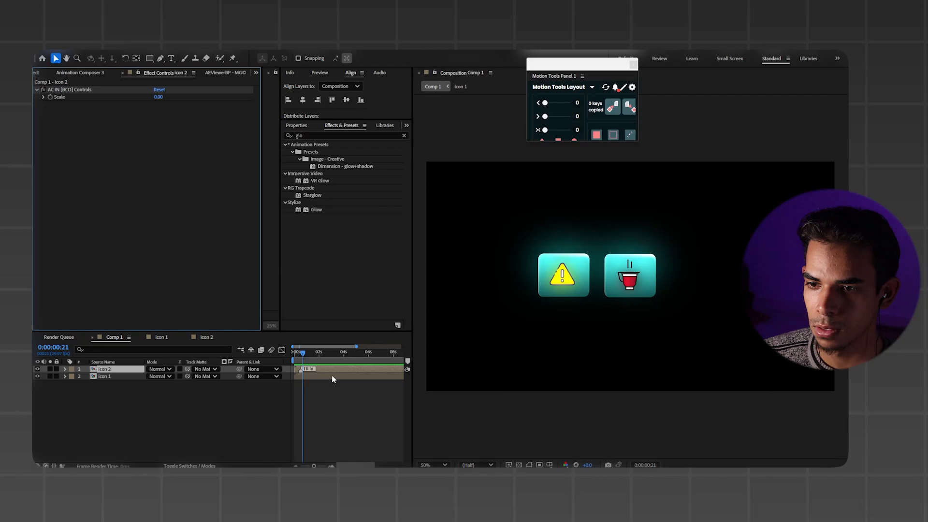
left_click(329, 375)
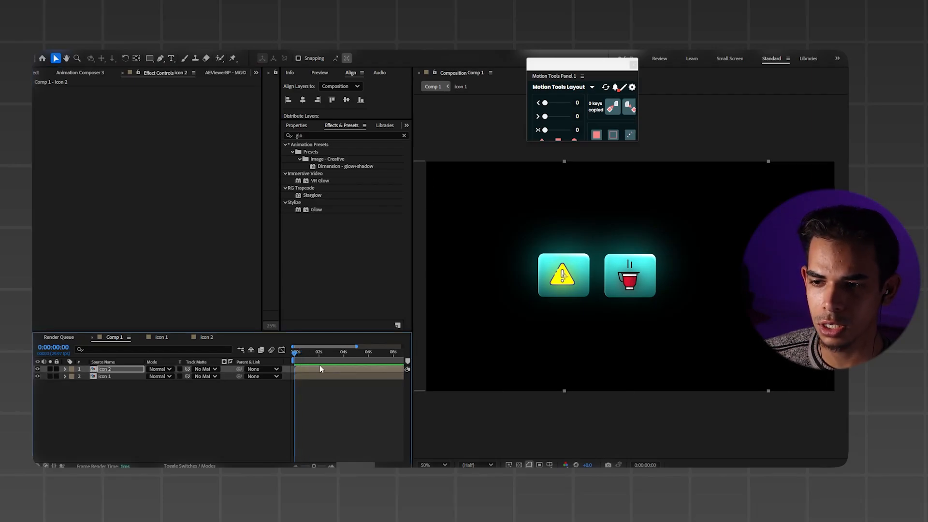
Step: Inside the icon 2 composition, apply the Bounce starter preset as an In animation to both caution.png and Shape Layer 1
double_click(303, 370)
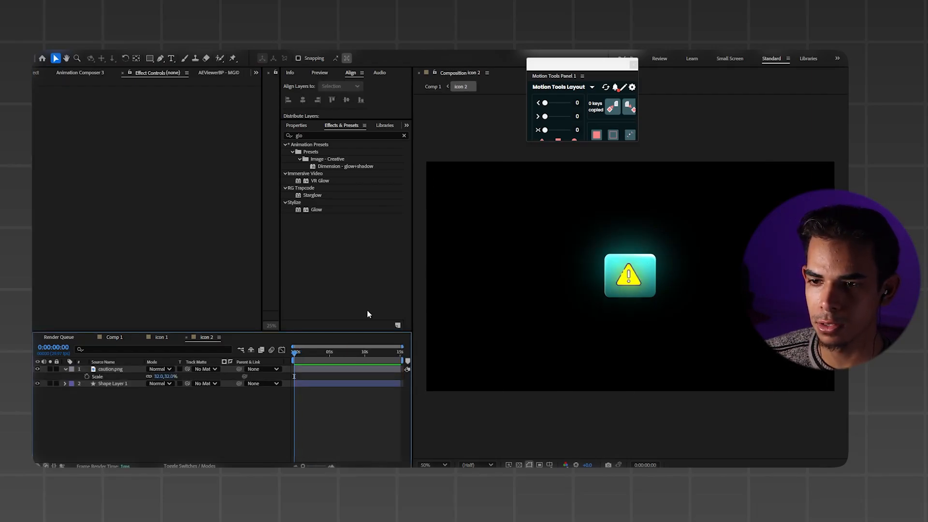
left_click(308, 370)
left_click(304, 383, "shift")
left_click(82, 76)
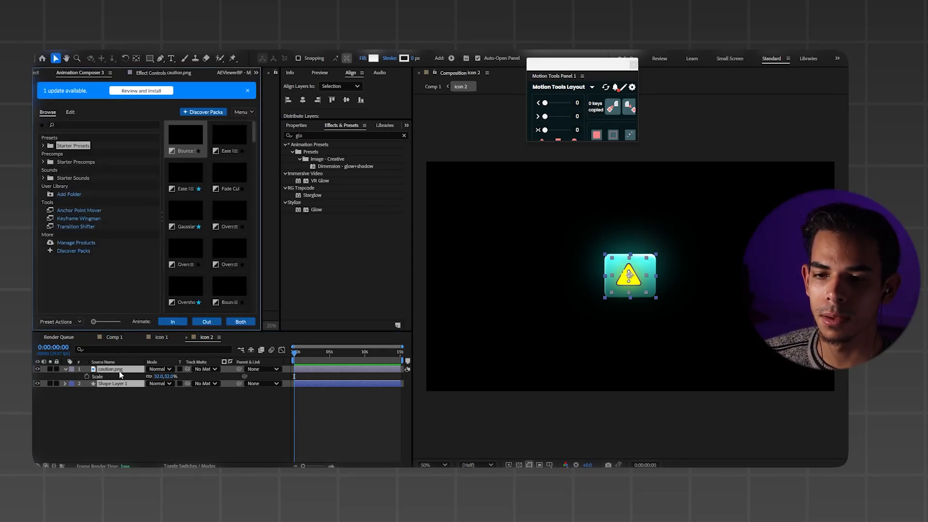
left_click(187, 323)
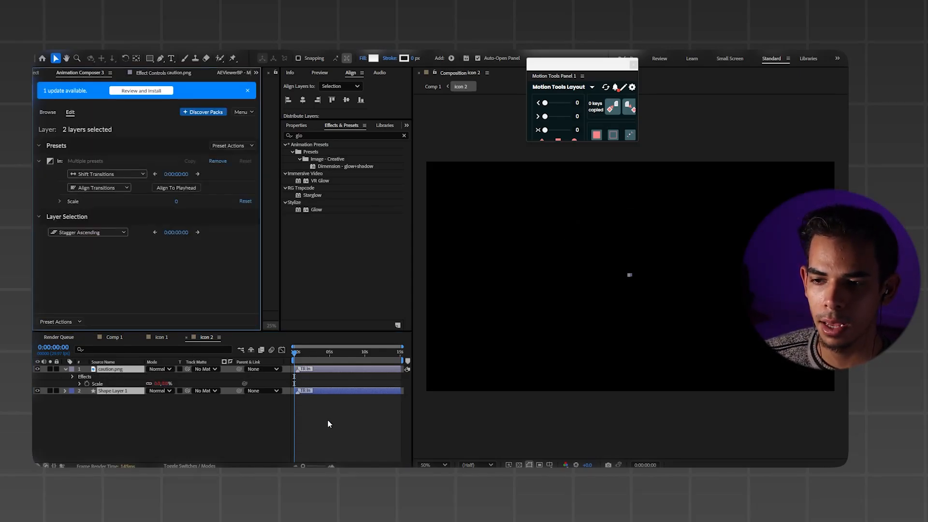
Step: Offset the caution.png layer so it animates in slightly after the rectangle, and preview the animation from the start
left_click(318, 369)
key("space")
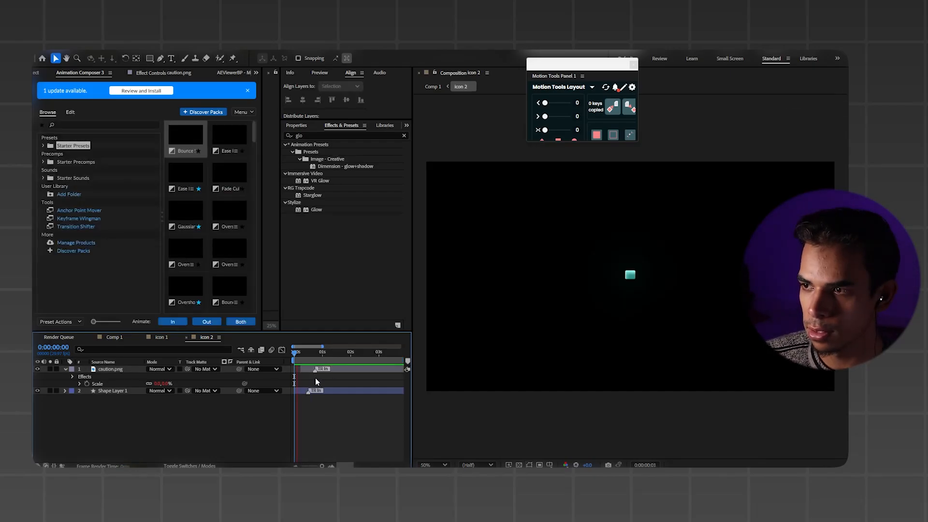
key("space")
left_click_drag(308, 355, 291, 370)
key("space")
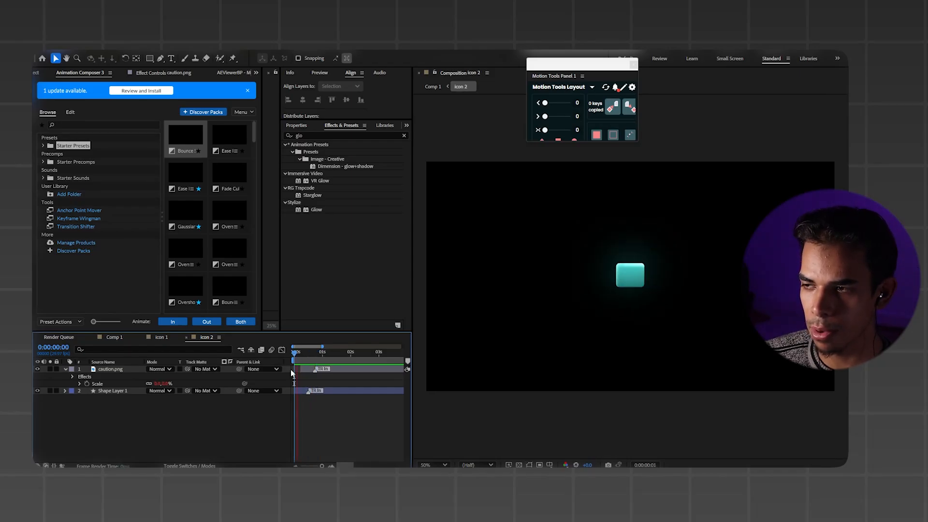